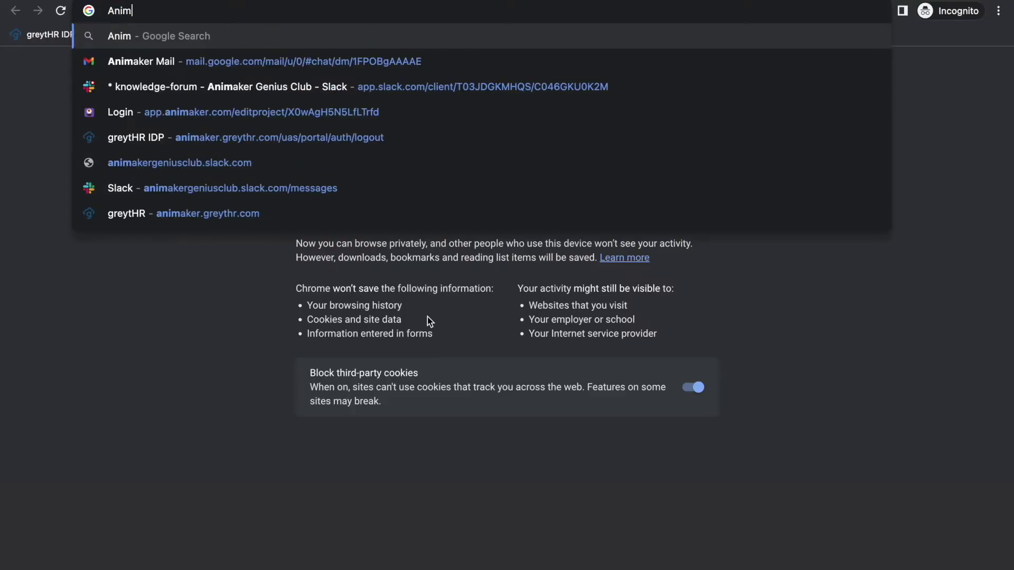
Type 'Animaker deck' into the incognito Chrome address bar
{"action": "type", "text": "aker deck"}
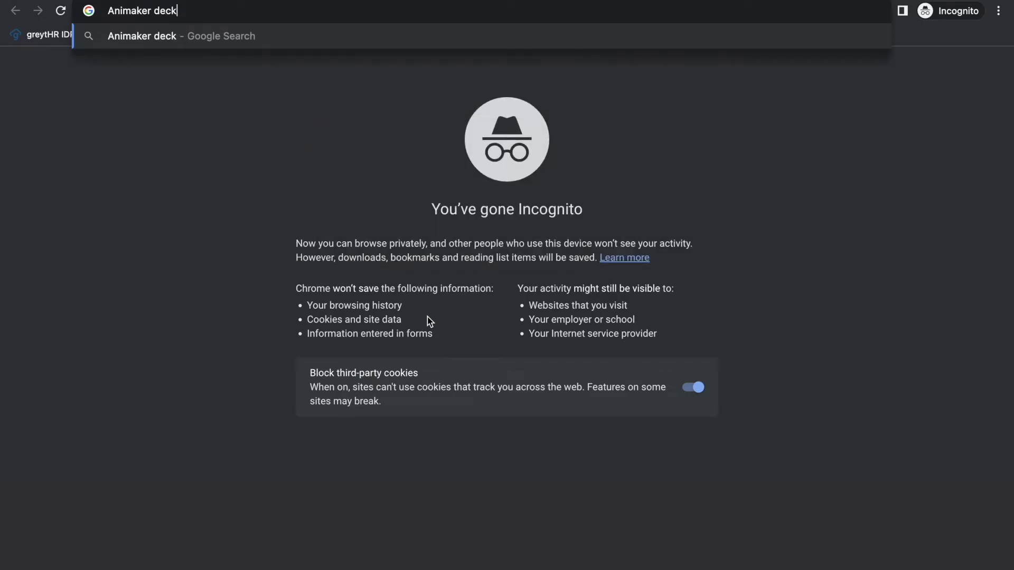
Search Google for Animaker deck, open animaker.com/deck, and begin signing up for a presentation
{"action": "key", "text": "Return"}
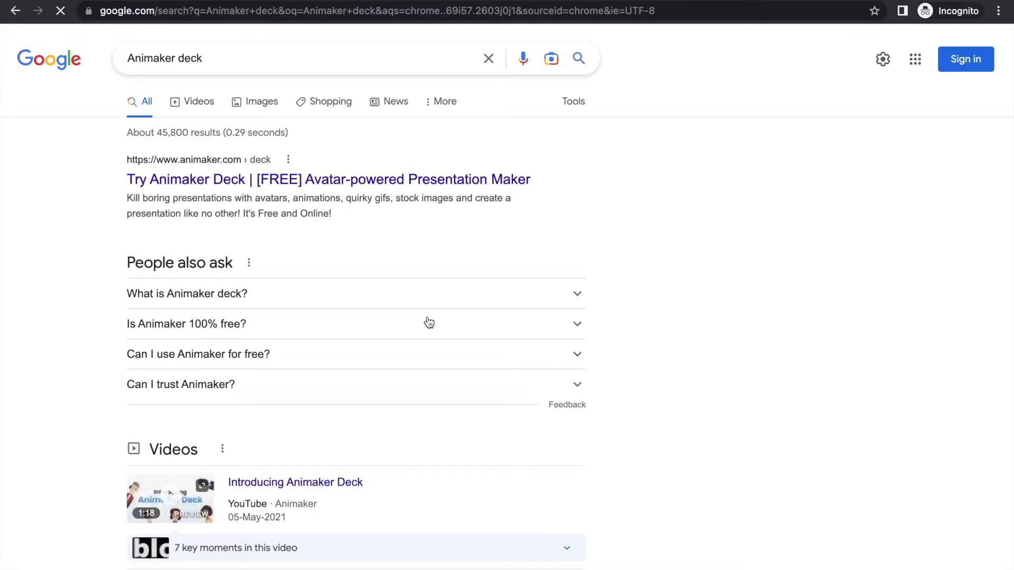
{"action": "left_click", "coordinate": [345, 182]}
{"action": "left_click", "coordinate": [537, 293]}
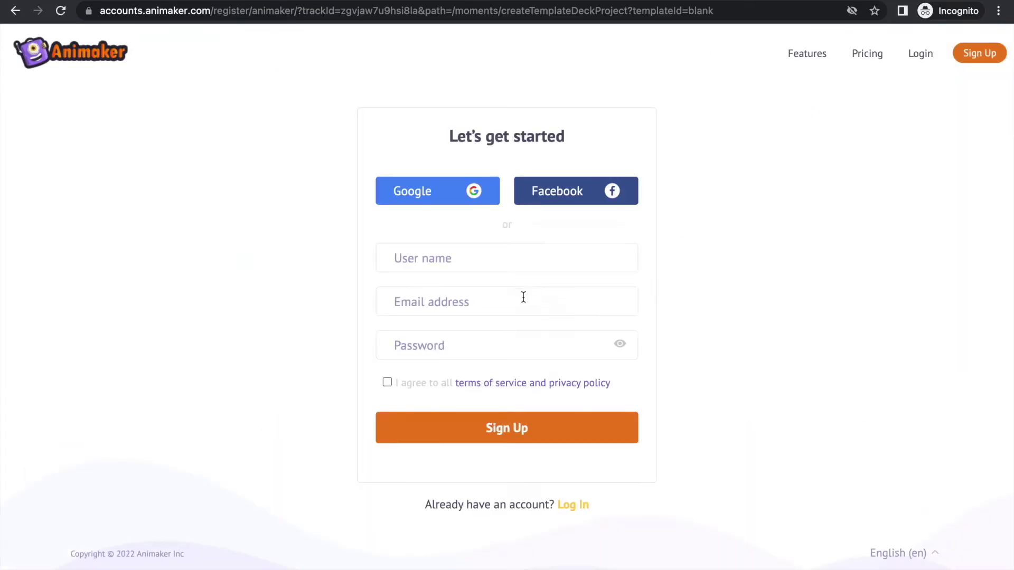
{"action": "left_click", "coordinate": [490, 251]}
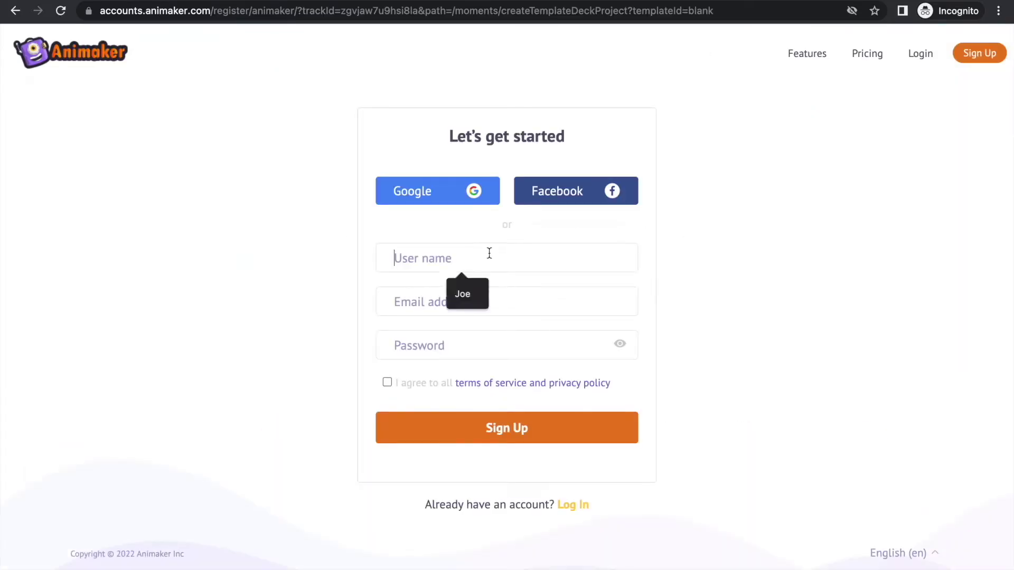
{"action": "left_click", "coordinate": [528, 231]}
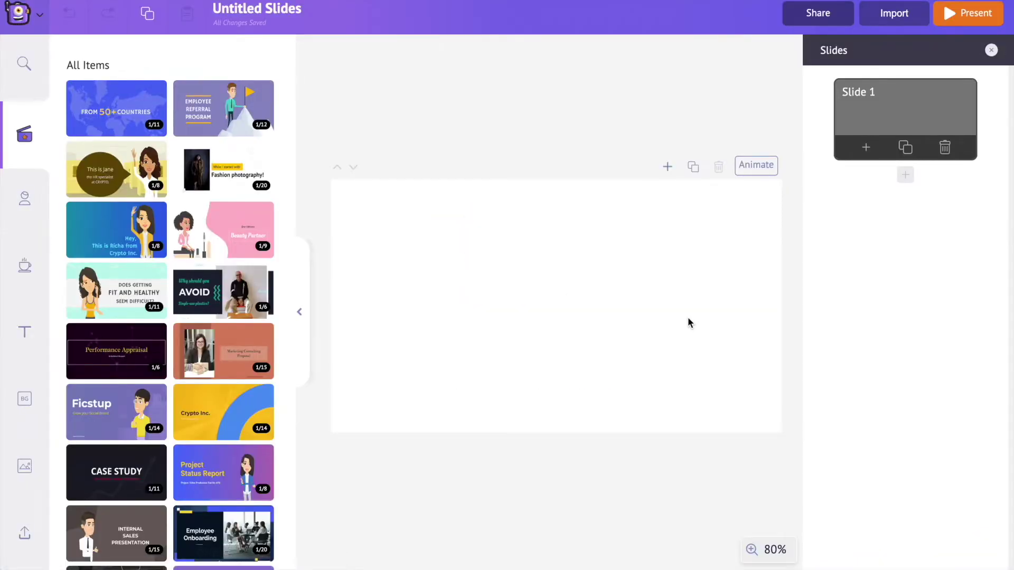
Import Your big idea.pptx from the computer into Animaker Deck
{"action": "left_click", "coordinate": [894, 15]}
{"action": "left_click", "coordinate": [514, 355]}
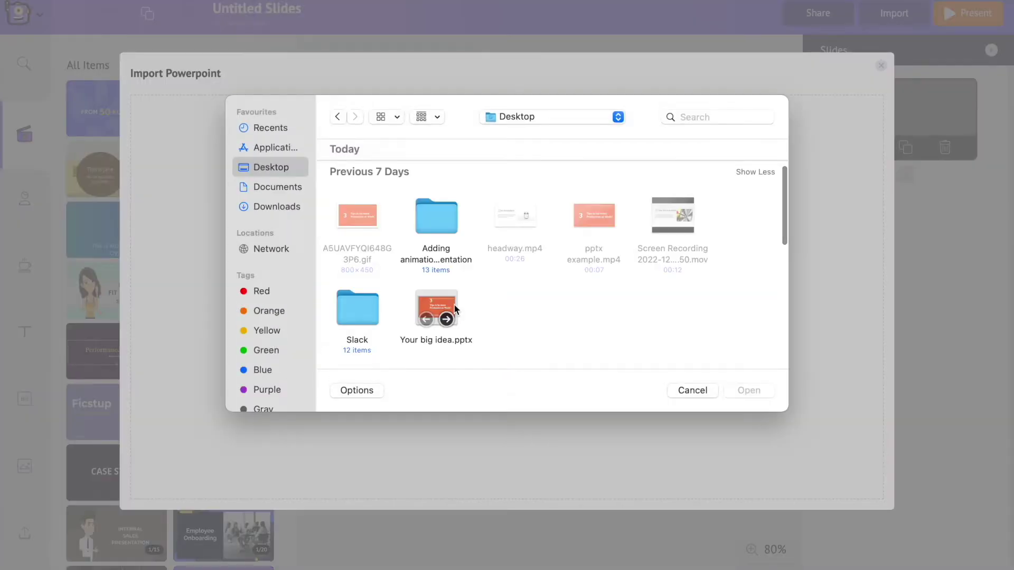
{"action": "left_click", "coordinate": [446, 305]}
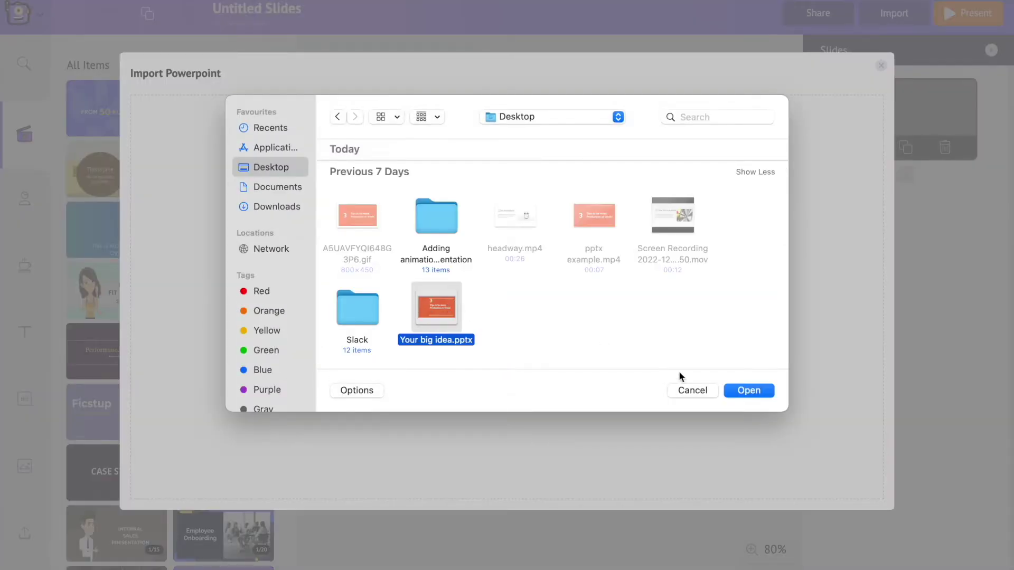
{"action": "left_click", "coordinate": [759, 394]}
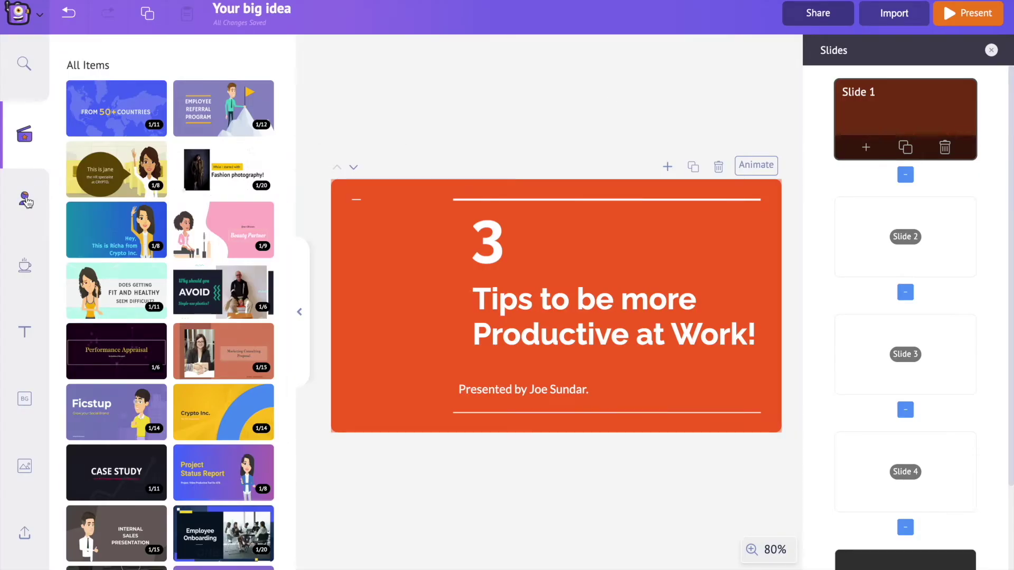
{"action": "left_click", "coordinate": [25, 201]}
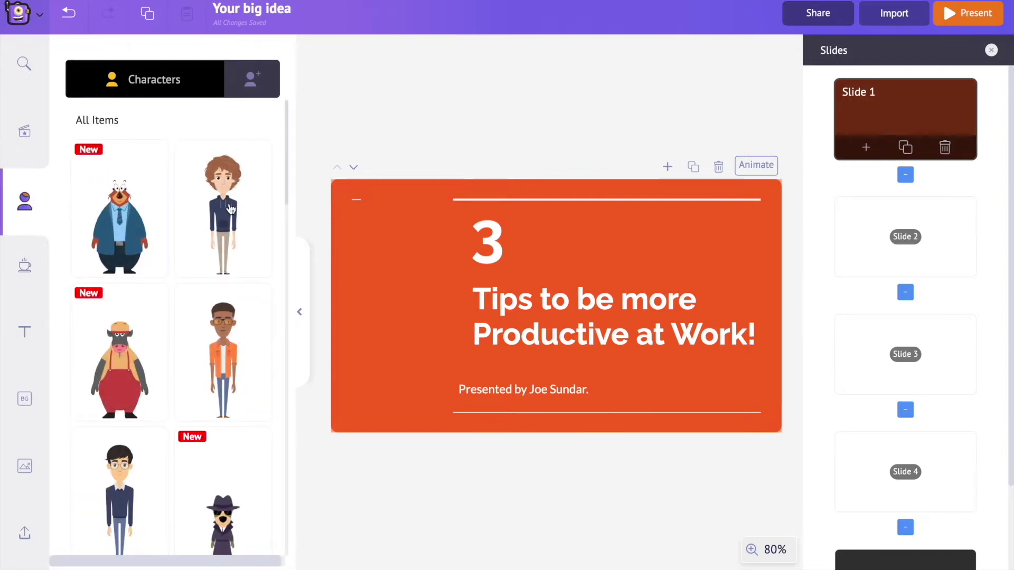
Browse the stock character list, then switch to the My Characters tab
{"action": "scroll", "coordinate": [233, 210], "scroll_direction": "down", "scroll_amount": 5}
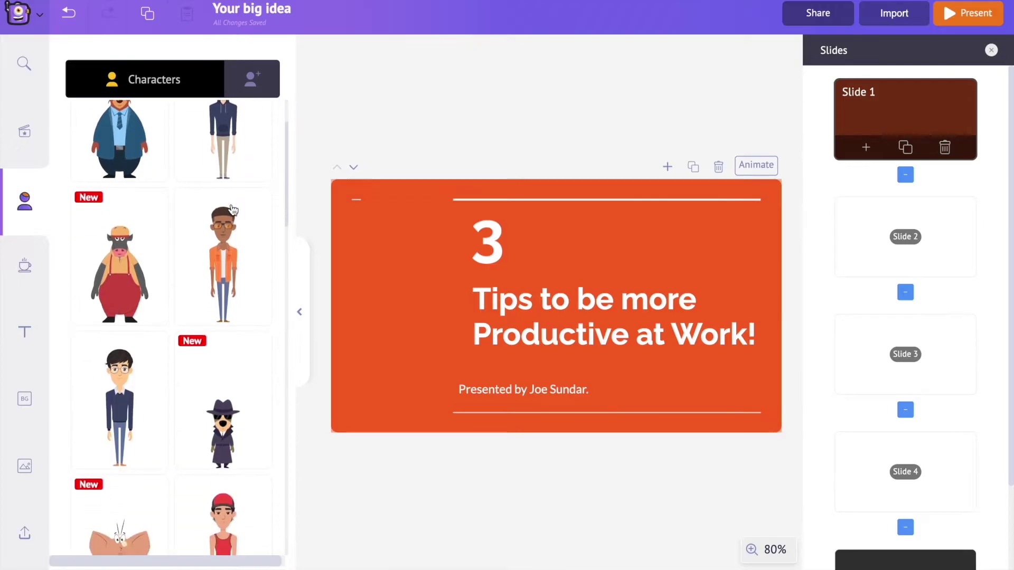
{"action": "scroll", "coordinate": [233, 210], "scroll_direction": "down", "scroll_amount": 8}
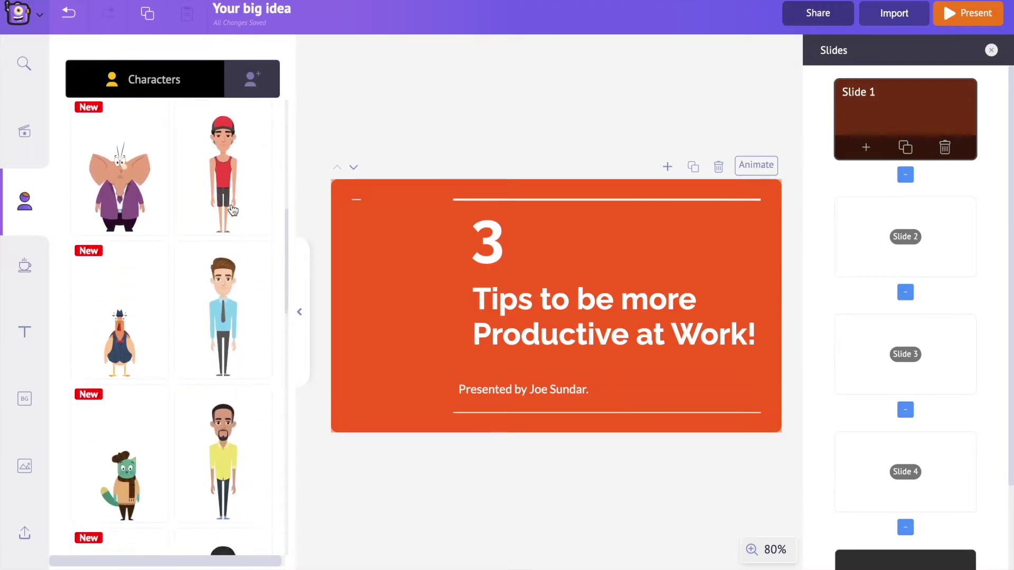
{"action": "scroll", "coordinate": [233, 210], "scroll_direction": "down", "scroll_amount": 10}
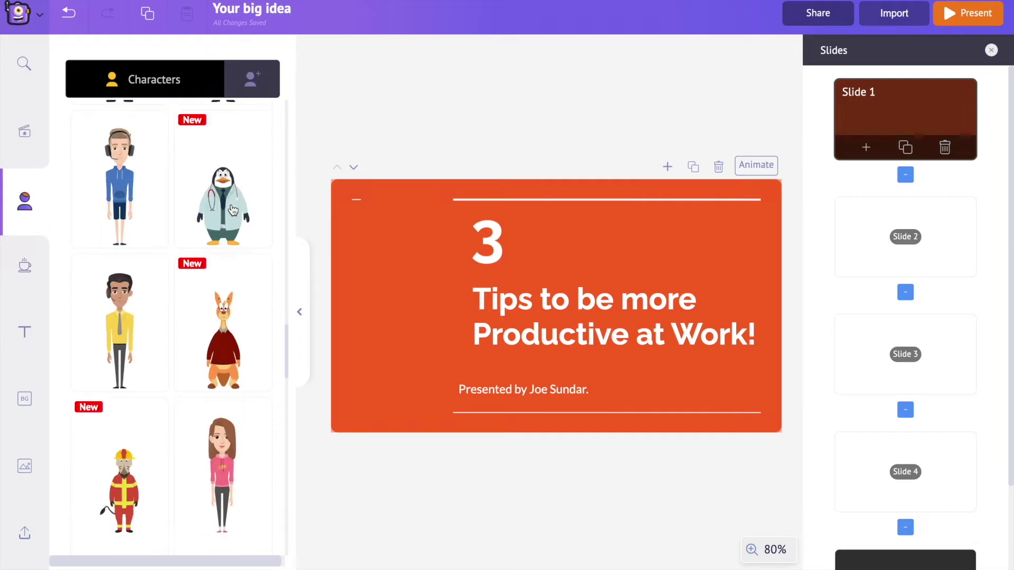
{"action": "scroll", "coordinate": [232, 210], "scroll_direction": "down", "scroll_amount": 10}
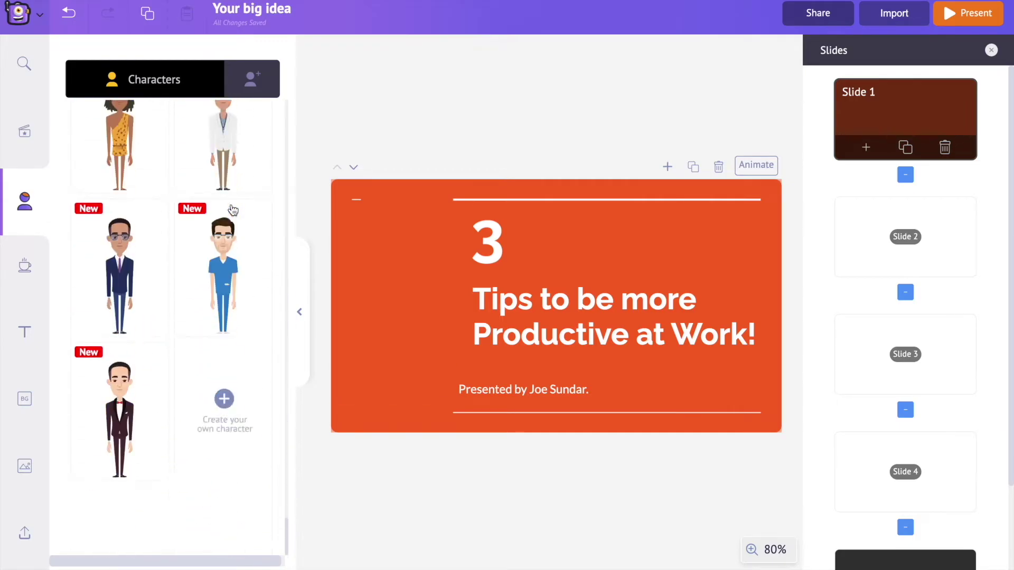
{"action": "scroll", "coordinate": [233, 210], "scroll_direction": "down", "scroll_amount": 10}
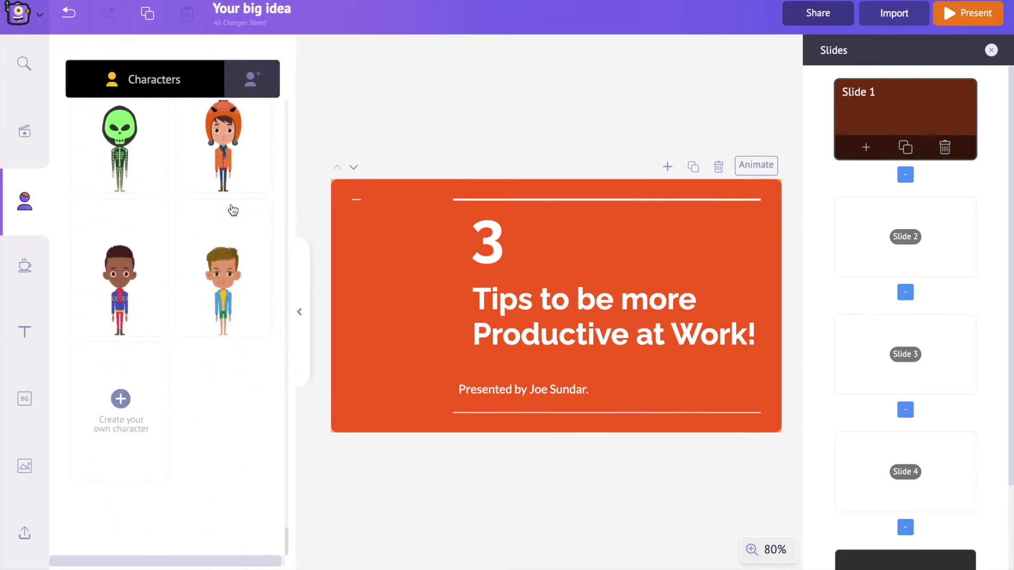
{"action": "scroll", "coordinate": [233, 210], "scroll_direction": "down", "scroll_amount": 10}
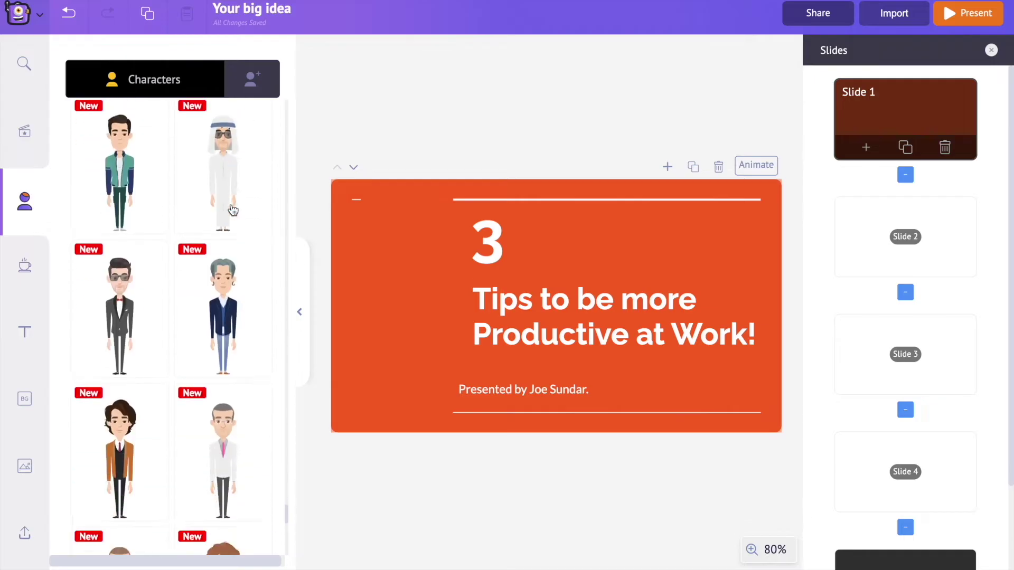
{"action": "scroll", "coordinate": [233, 210], "scroll_direction": "up", "scroll_amount": 20}
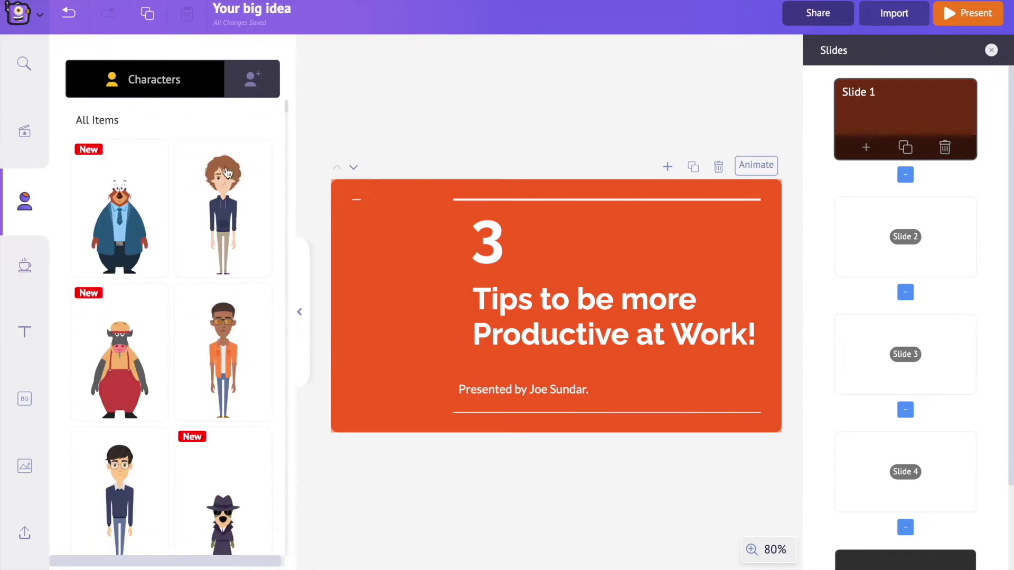
{"action": "left_click", "coordinate": [249, 80]}
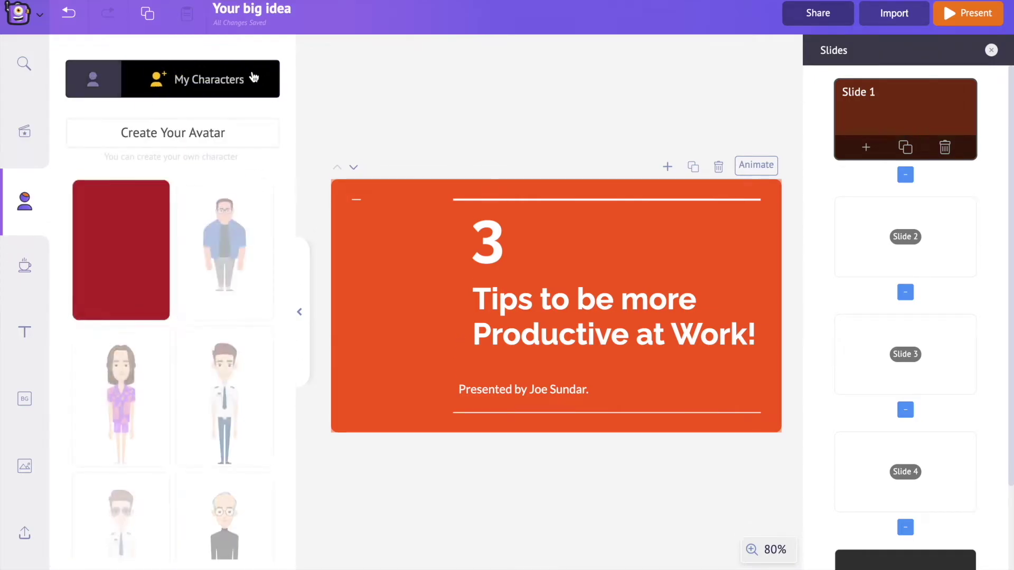
Start a custom male avatar from the second look with tan skin
{"action": "left_click", "coordinate": [219, 138]}
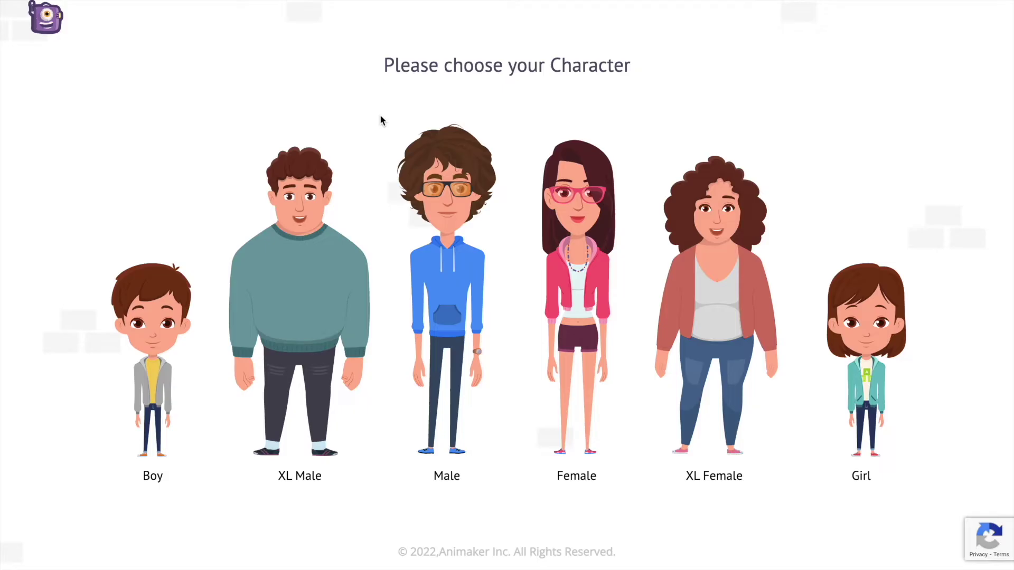
{"action": "left_click", "coordinate": [443, 323]}
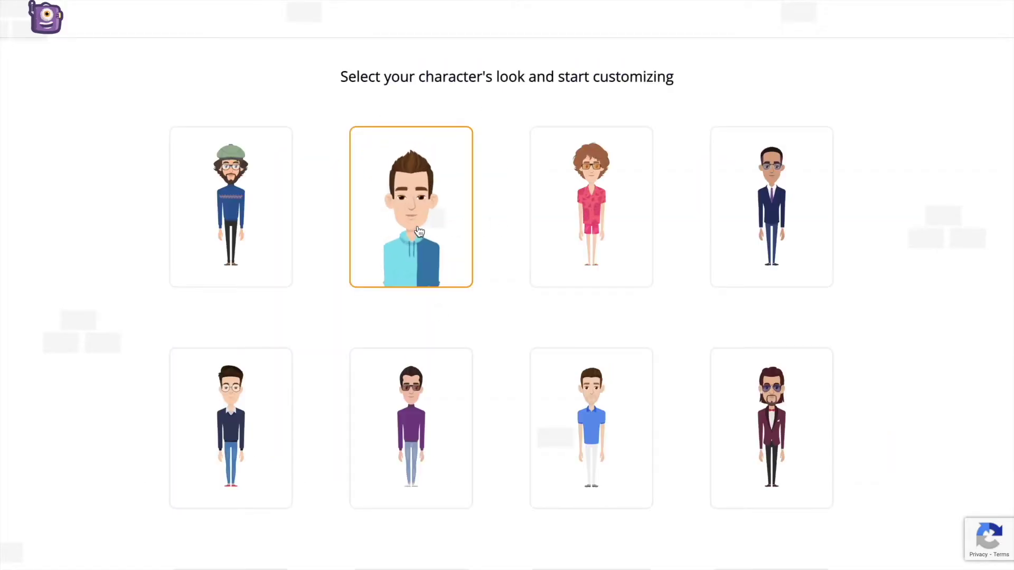
{"action": "left_click", "coordinate": [417, 231]}
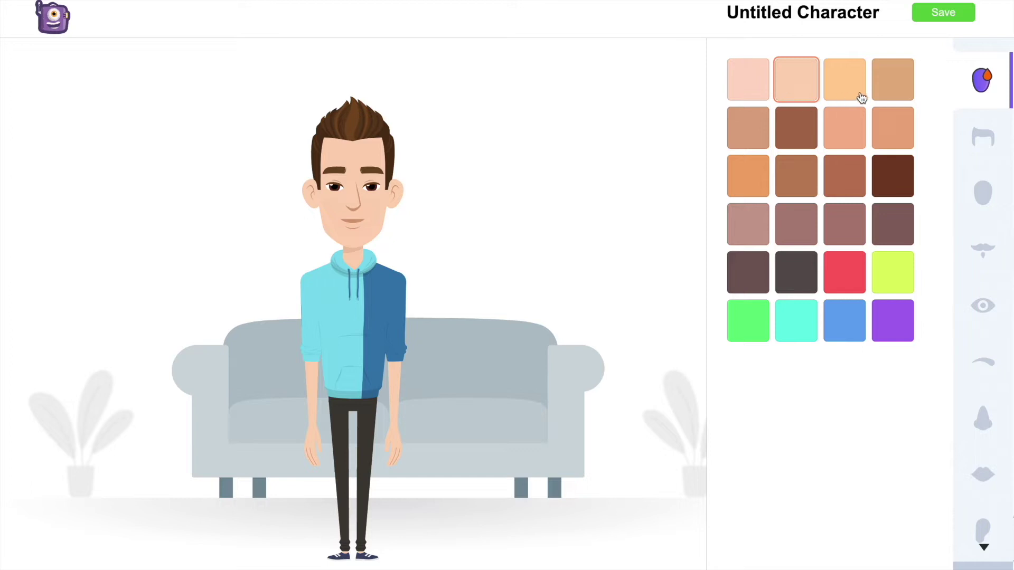
{"action": "left_click", "coordinate": [898, 94]}
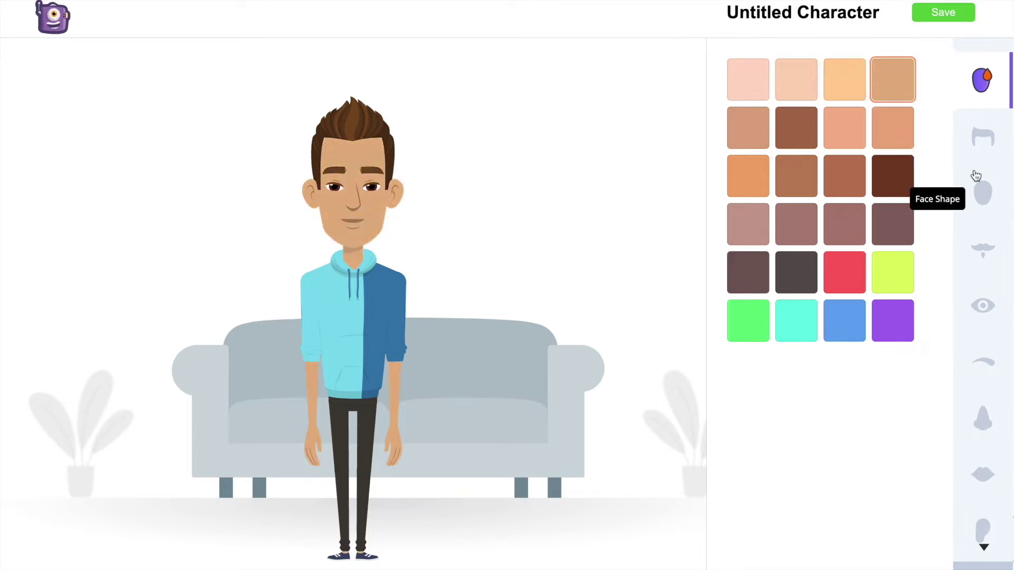
Give the avatar long brown hair, then move on to the eye and eyebrow options
{"action": "left_click", "coordinate": [983, 137]}
{"action": "scroll", "coordinate": [778, 370], "scroll_direction": "down", "scroll_amount": 5}
{"action": "left_click", "coordinate": [774, 338]}
{"action": "scroll", "coordinate": [792, 391], "scroll_direction": "down", "scroll_amount": 5}
{"action": "left_click", "coordinate": [806, 414]}
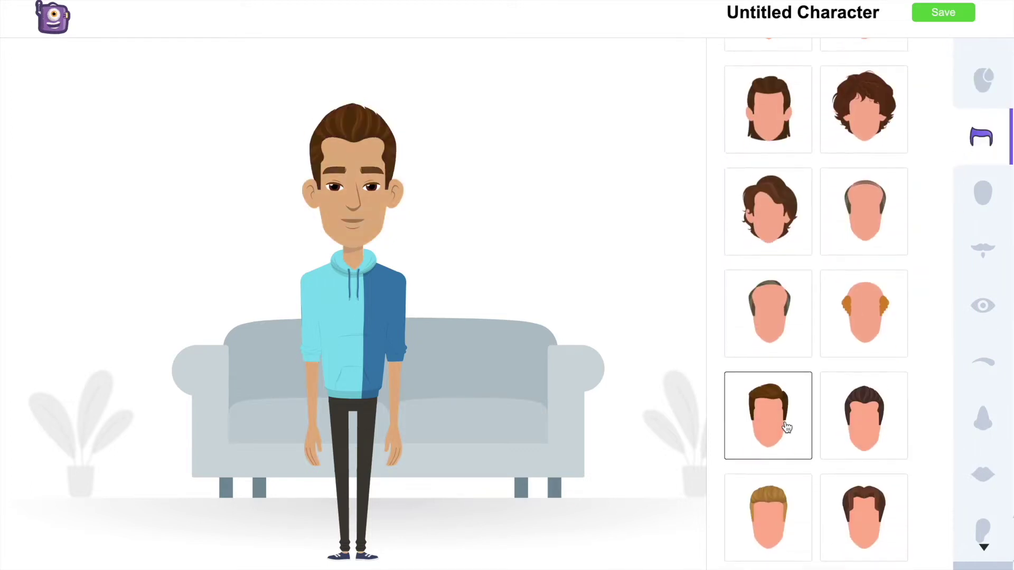
{"action": "scroll", "coordinate": [787, 425], "scroll_direction": "down", "scroll_amount": 5}
{"action": "left_click", "coordinate": [803, 401]}
{"action": "left_click", "coordinate": [984, 307]}
{"action": "left_click", "coordinate": [982, 361]}
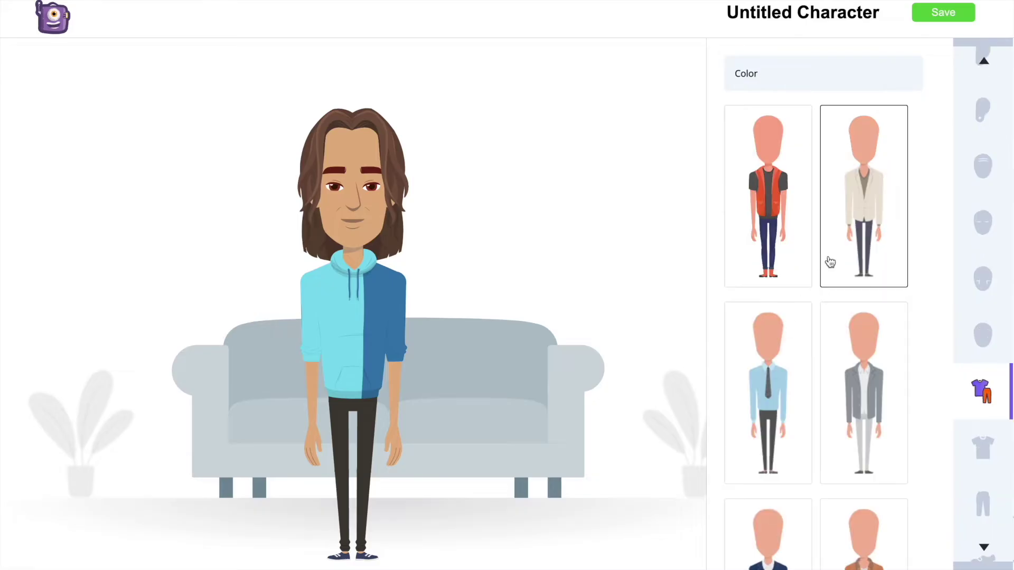
Try several full outfits on the avatar, settling on the navy blazer outfit
{"action": "left_click", "coordinate": [831, 260]}
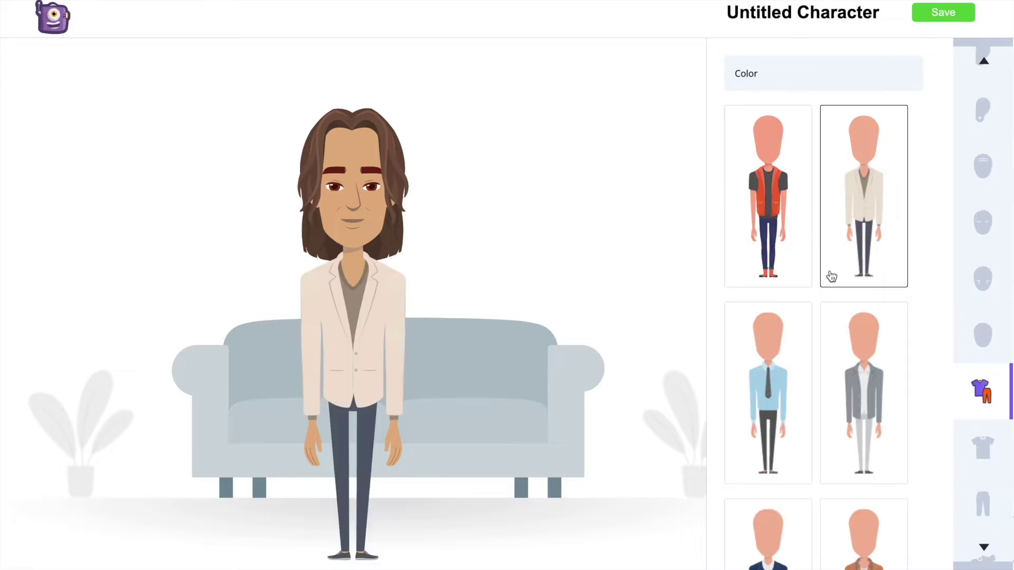
{"action": "scroll", "coordinate": [813, 317], "scroll_direction": "down", "scroll_amount": 4}
{"action": "left_click", "coordinate": [782, 378]}
{"action": "scroll", "coordinate": [782, 378], "scroll_direction": "down", "scroll_amount": 3}
{"action": "left_click", "coordinate": [792, 414]}
{"action": "scroll", "coordinate": [792, 414], "scroll_direction": "down", "scroll_amount": 3}
{"action": "left_click", "coordinate": [860, 268]}
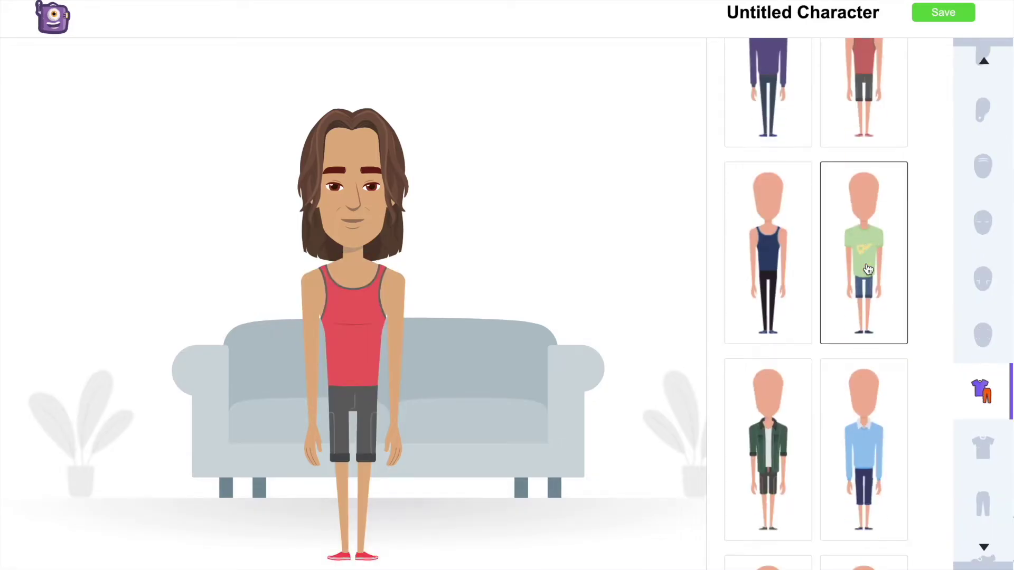
{"action": "scroll", "coordinate": [860, 268], "scroll_direction": "down", "scroll_amount": 4}
{"action": "left_click", "coordinate": [769, 393]}
{"action": "scroll", "coordinate": [869, 445], "scroll_direction": "down", "scroll_amount": 4}
{"action": "left_click", "coordinate": [863, 370]}
{"action": "left_click", "coordinate": [768, 359]}
{"action": "scroll", "coordinate": [768, 359], "scroll_direction": "down", "scroll_amount": 6}
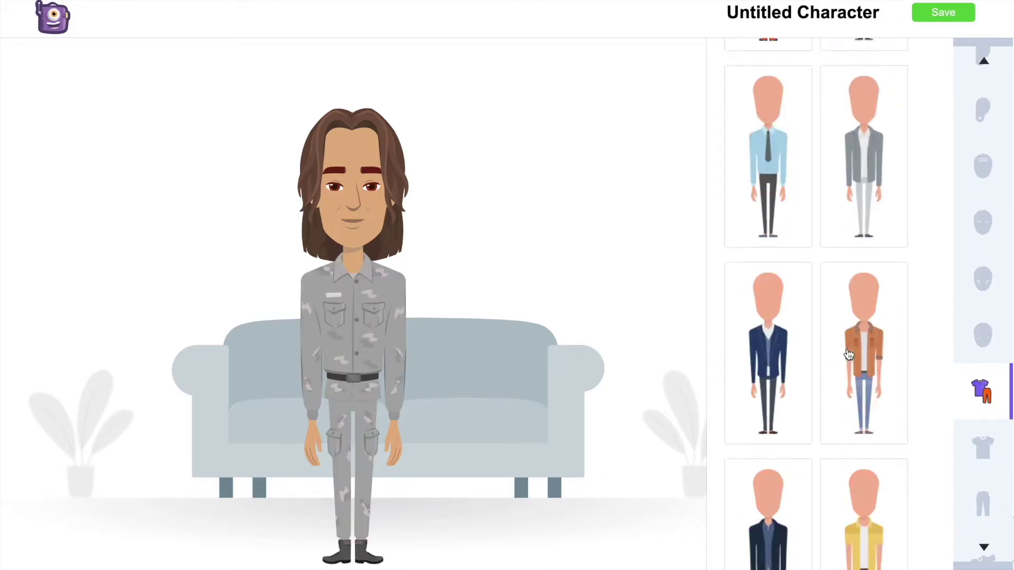
Set the avatar's top to the navy blazer after trying a purple tuxedo and teal hoodie
{"action": "left_click", "coordinate": [797, 369]}
{"action": "scroll", "coordinate": [796, 369], "scroll_direction": "down", "scroll_amount": 5}
{"action": "scroll", "coordinate": [797, 364], "scroll_direction": "up", "scroll_amount": 10}
{"action": "left_click", "coordinate": [768, 249]}
{"action": "left_click", "coordinate": [828, 240]}
{"action": "left_click", "coordinate": [851, 169]}
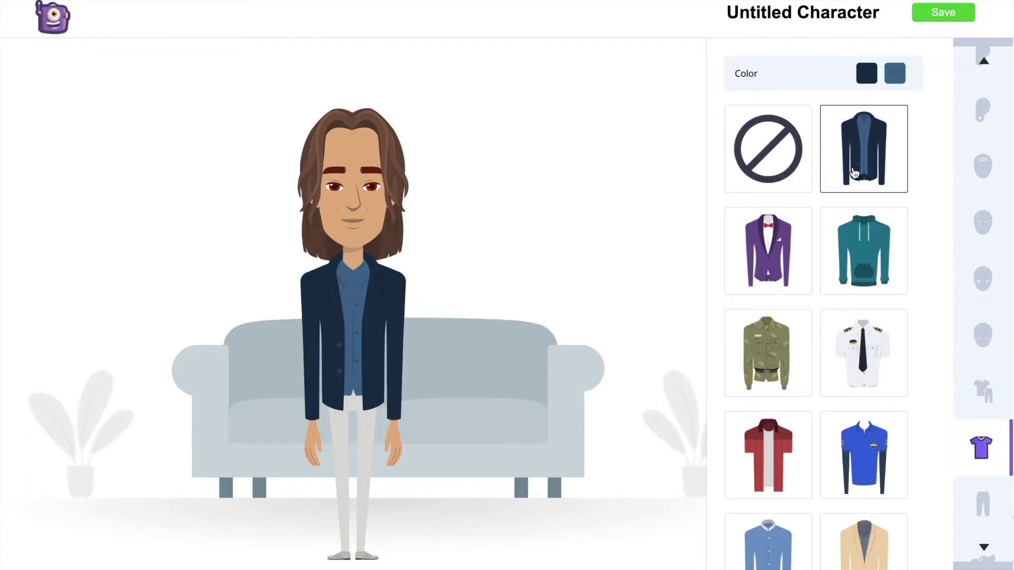
{"action": "scroll", "coordinate": [979, 459], "scroll_direction": "down", "scroll_amount": 2}
{"action": "left_click", "coordinate": [981, 432]}
{"action": "scroll", "coordinate": [981, 432], "scroll_direction": "down", "scroll_amount": 5}
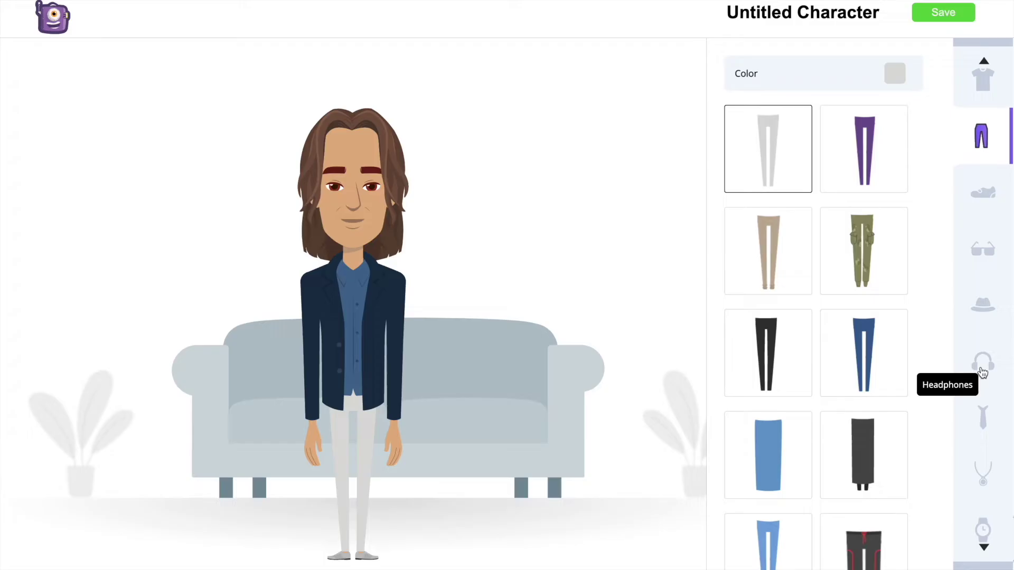
Try a flat cap and cowboy hat, leave the avatar hatless, and save it
{"action": "left_click", "coordinate": [981, 305]}
{"action": "left_click", "coordinate": [776, 232]}
{"action": "left_click", "coordinate": [859, 284]}
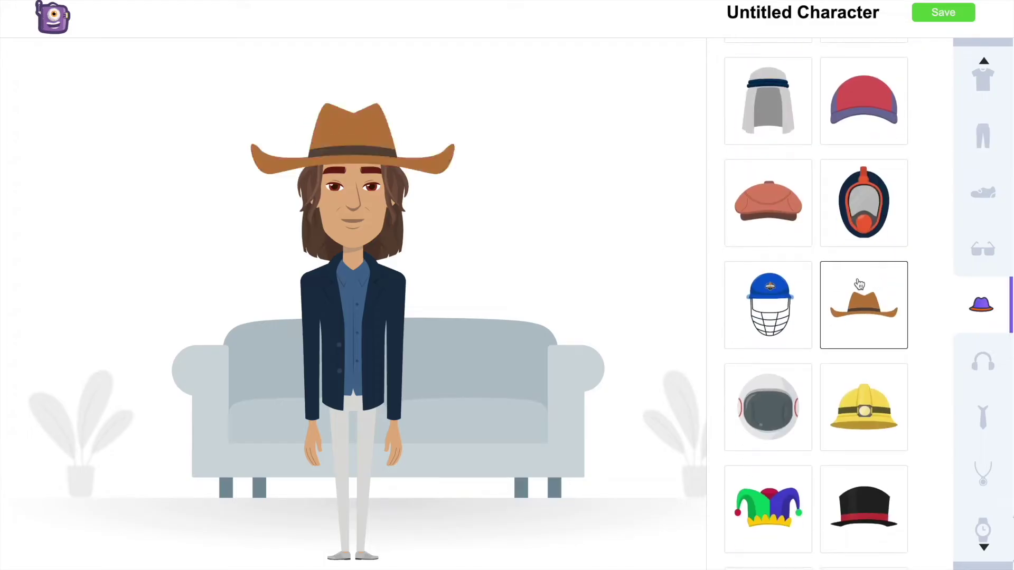
{"action": "scroll", "coordinate": [794, 211], "scroll_direction": "up", "scroll_amount": 3}
{"action": "left_click", "coordinate": [796, 193]}
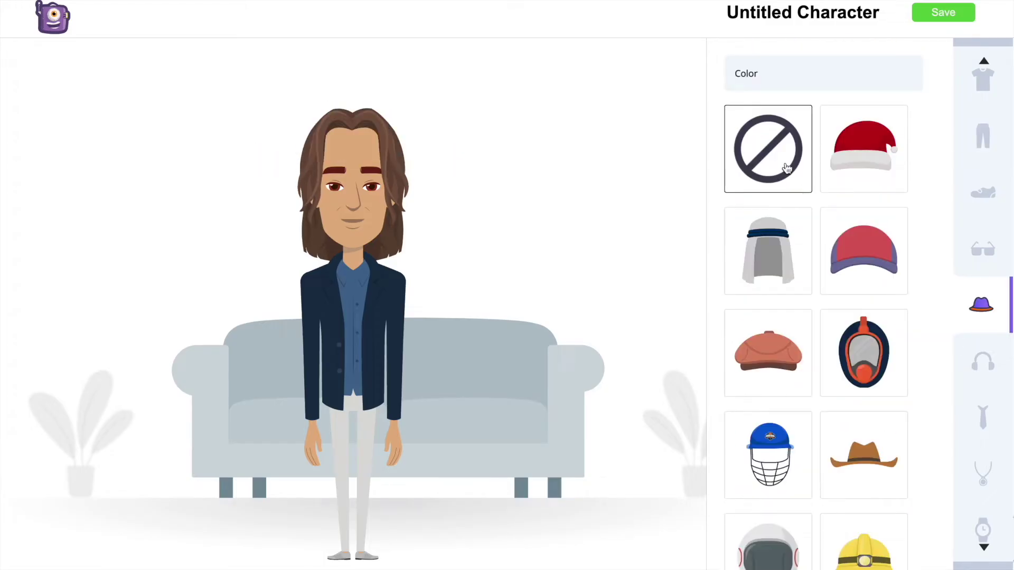
{"action": "scroll", "coordinate": [982, 254], "scroll_direction": "up", "scroll_amount": 5}
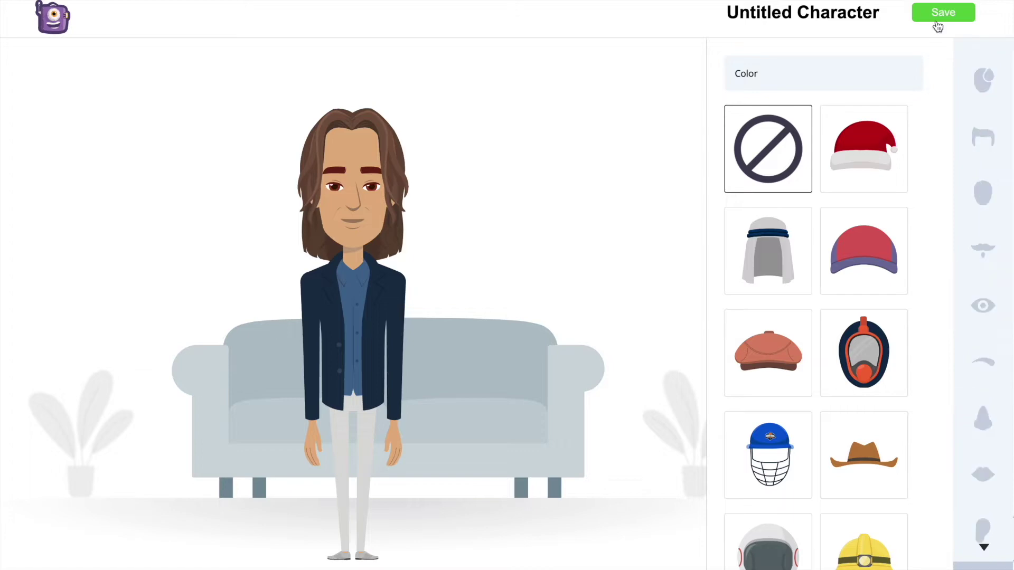
{"action": "left_click", "coordinate": [943, 14]}
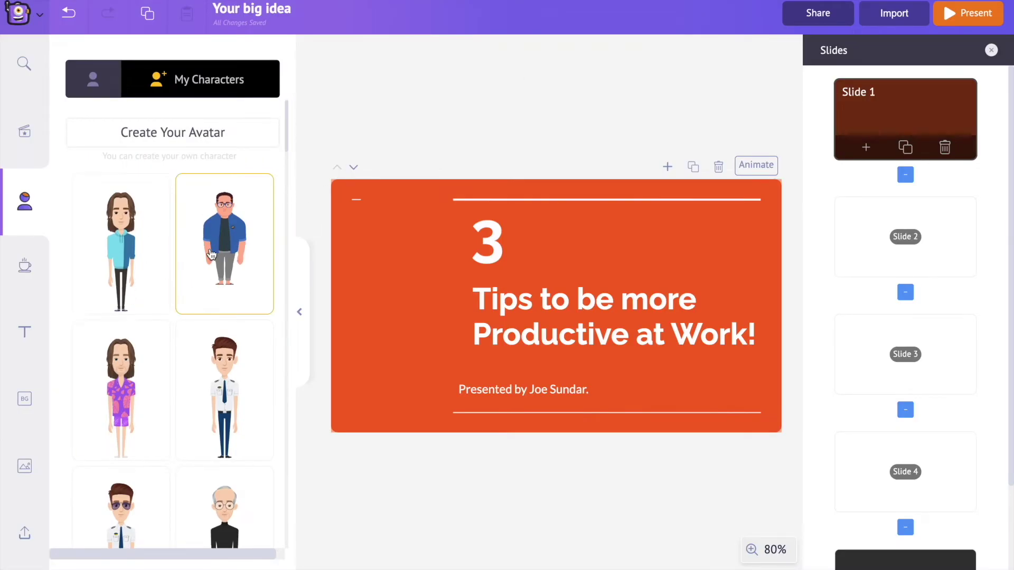
Add the custom avatar to slide 1, move it to the left edge and enlarge it
{"action": "left_click", "coordinate": [97, 85]}
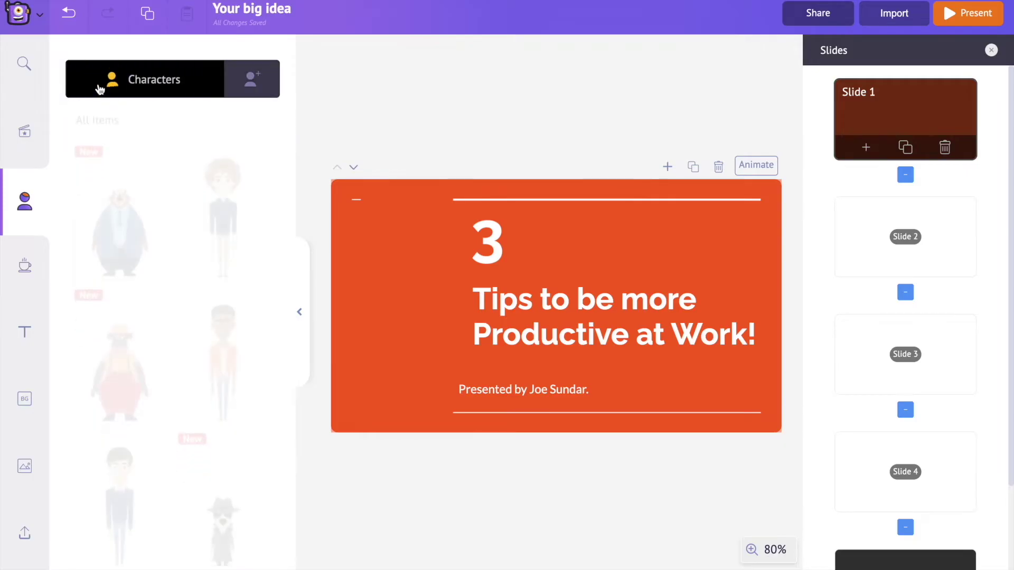
{"action": "left_click", "coordinate": [238, 84]}
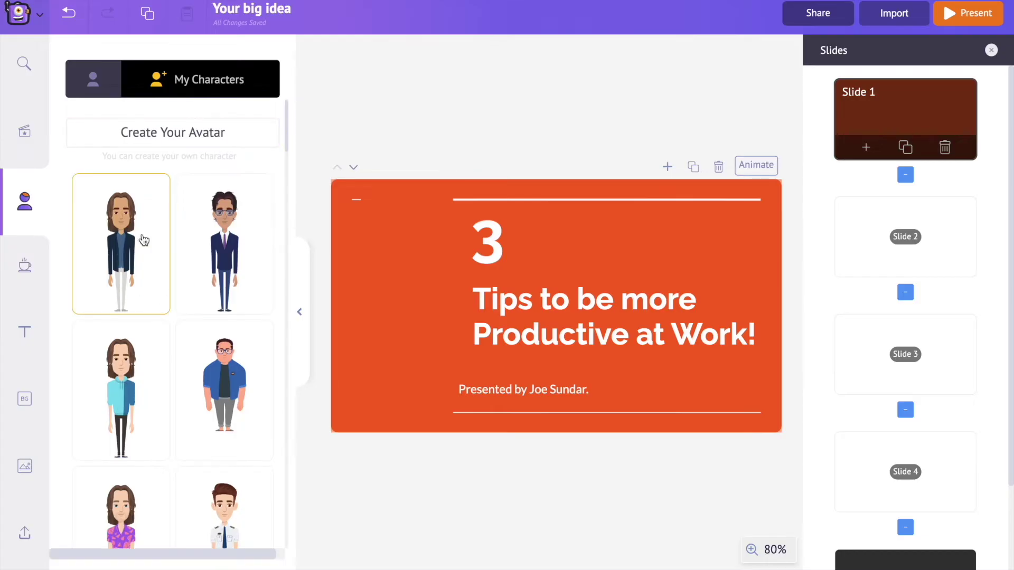
{"action": "left_click", "coordinate": [120, 257]}
{"action": "left_click_drag", "start_coordinate": [571, 229], "coordinate": [423, 229]}
{"action": "left_click_drag", "start_coordinate": [443, 190], "coordinate": [453, 183]}
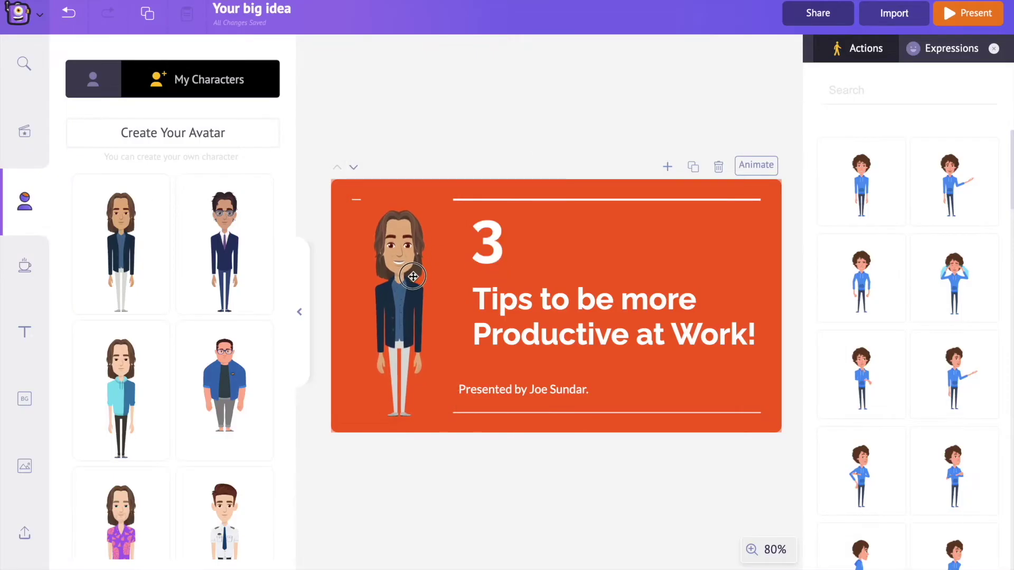
Search the avatar's actions for 'idea' and apply the lightbulb pointing pose
{"action": "left_click", "coordinate": [412, 271]}
{"action": "left_click", "coordinate": [923, 369]}
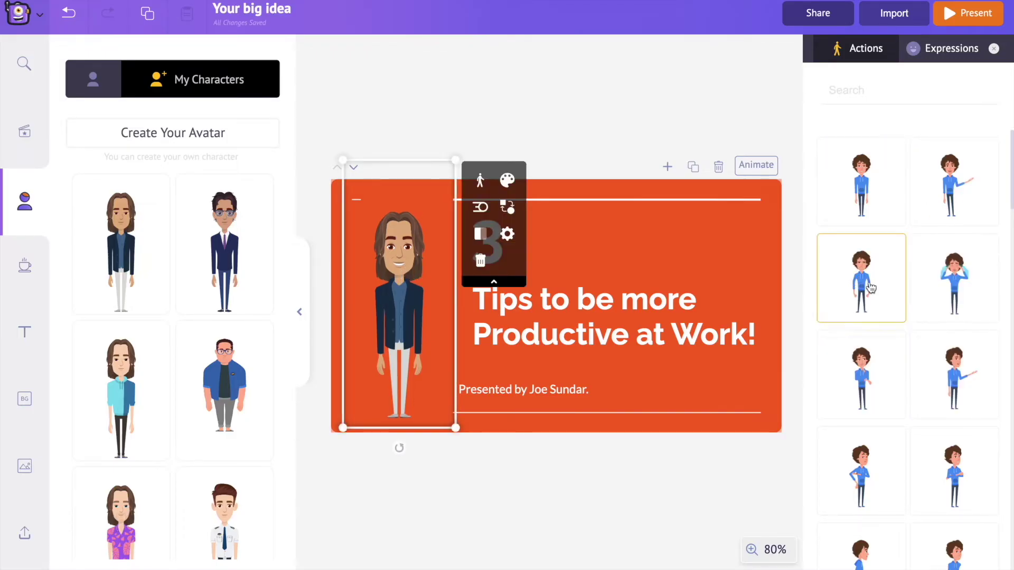
{"action": "scroll", "coordinate": [893, 340], "scroll_direction": "down", "scroll_amount": 4}
{"action": "scroll", "coordinate": [893, 340], "scroll_direction": "down", "scroll_amount": 3}
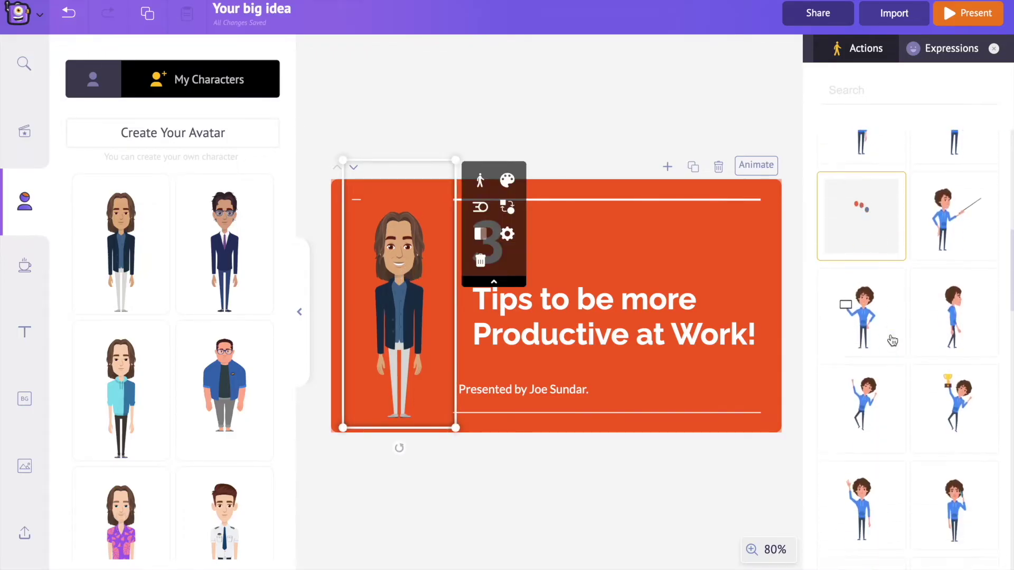
{"action": "scroll", "coordinate": [893, 341], "scroll_direction": "down", "scroll_amount": 4}
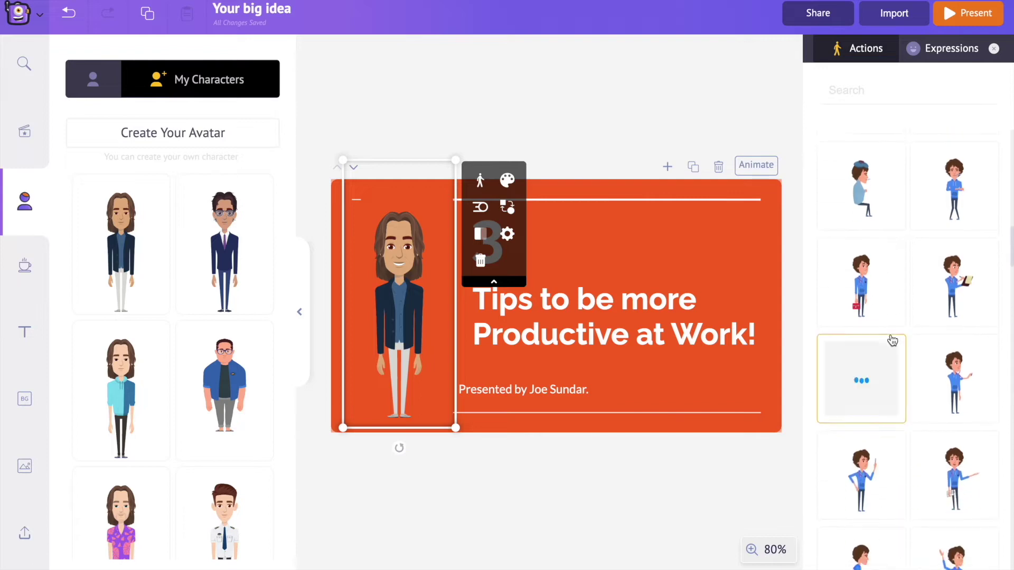
{"action": "left_click", "coordinate": [853, 95]}
{"action": "type", "text": "idea"}
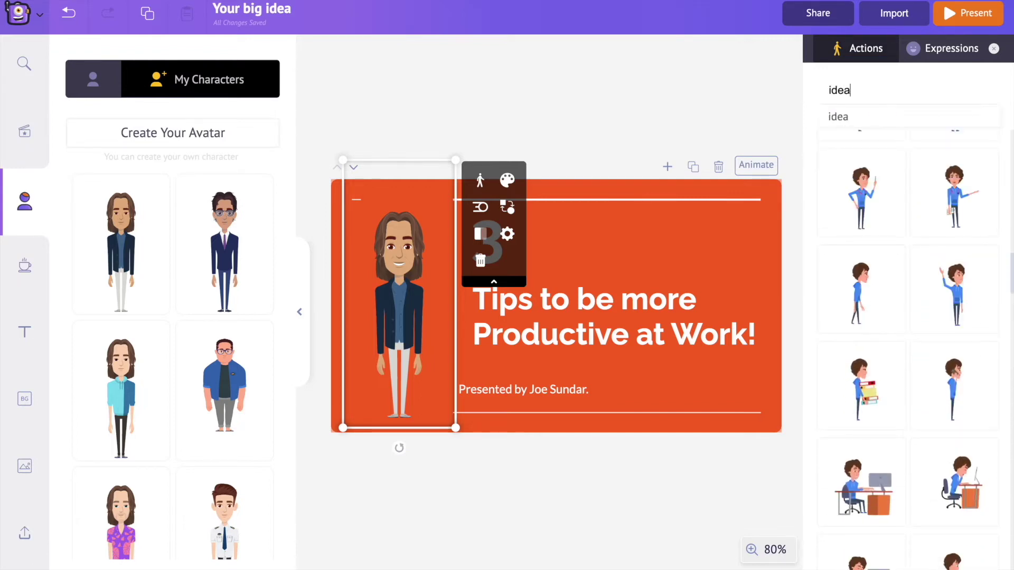
{"action": "key", "text": "Return"}
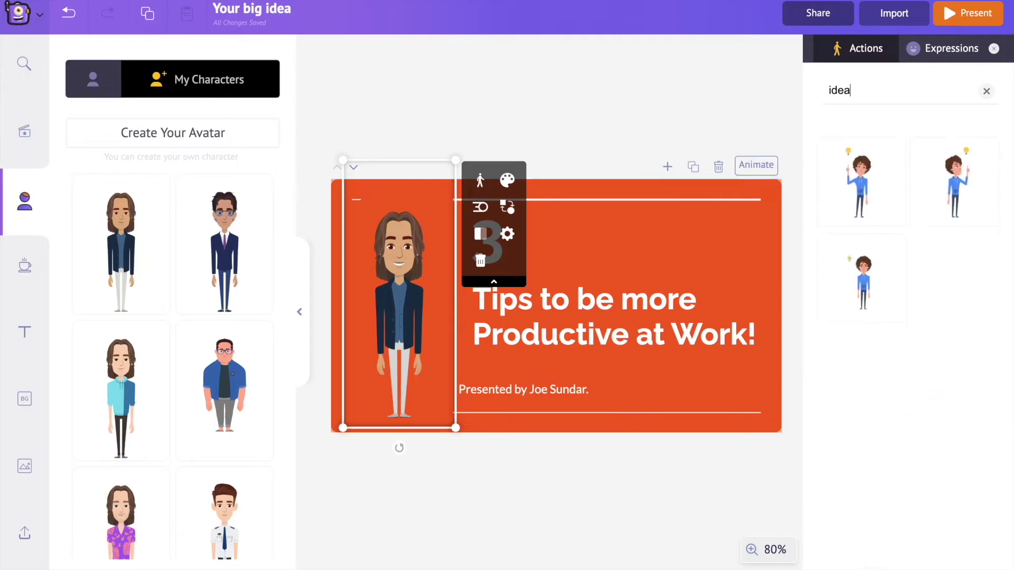
{"action": "left_click", "coordinate": [866, 195]}
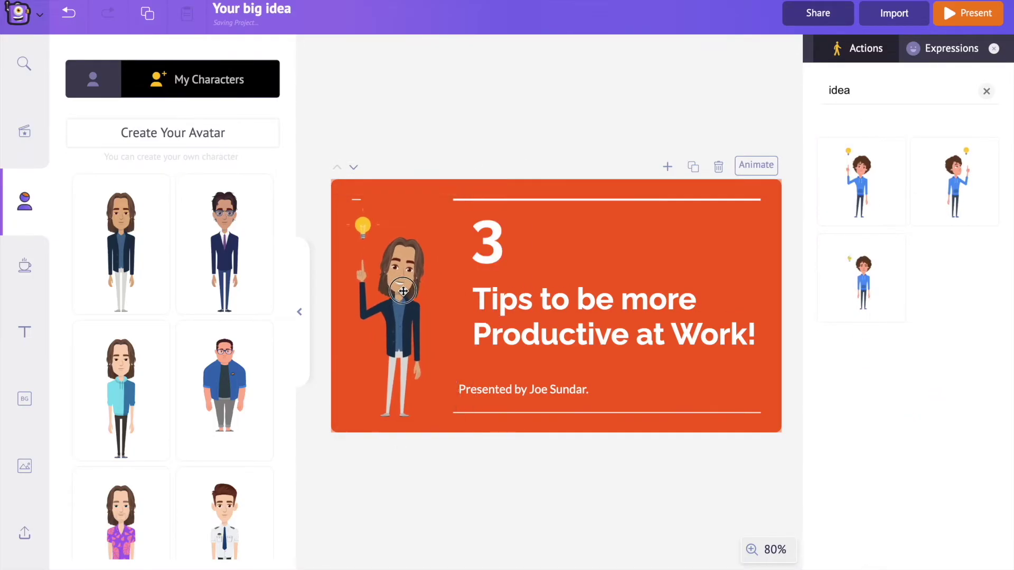
Set the avatar's facial expression to a happy smile
{"action": "left_click", "coordinate": [402, 292]}
{"action": "left_click", "coordinate": [936, 52]}
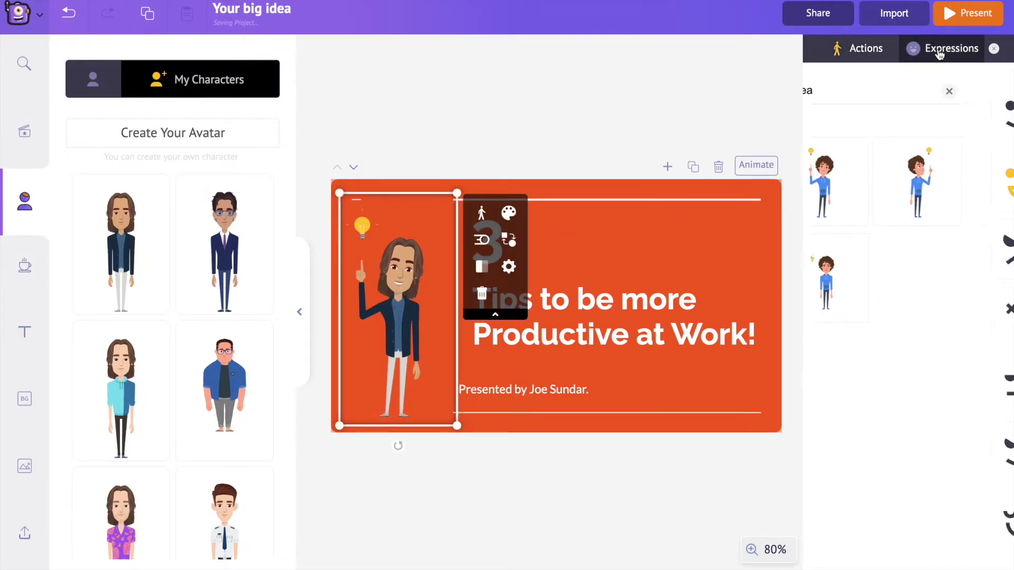
{"action": "left_click", "coordinate": [845, 244]}
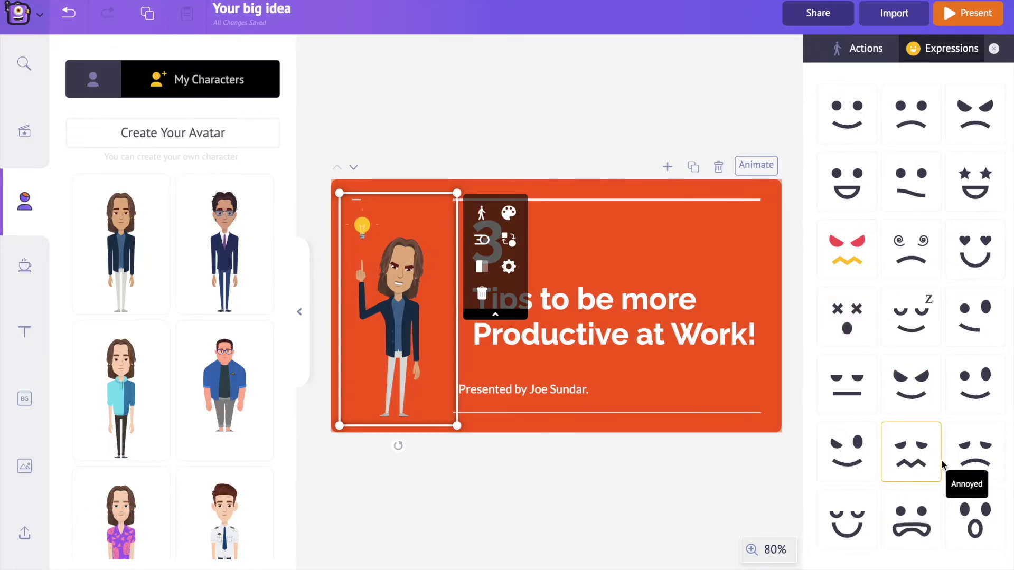
{"action": "left_click", "coordinate": [846, 185]}
{"action": "left_click", "coordinate": [539, 443]}
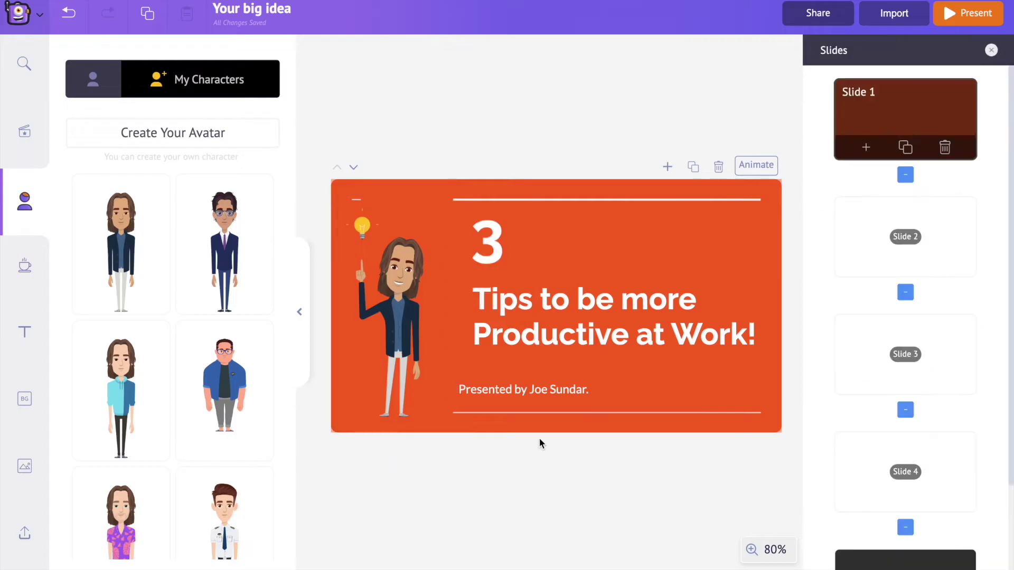
Add the avatar to Set Short Goals, nudged right, in a working-at-desk pose
{"action": "left_click", "coordinate": [921, 244]}
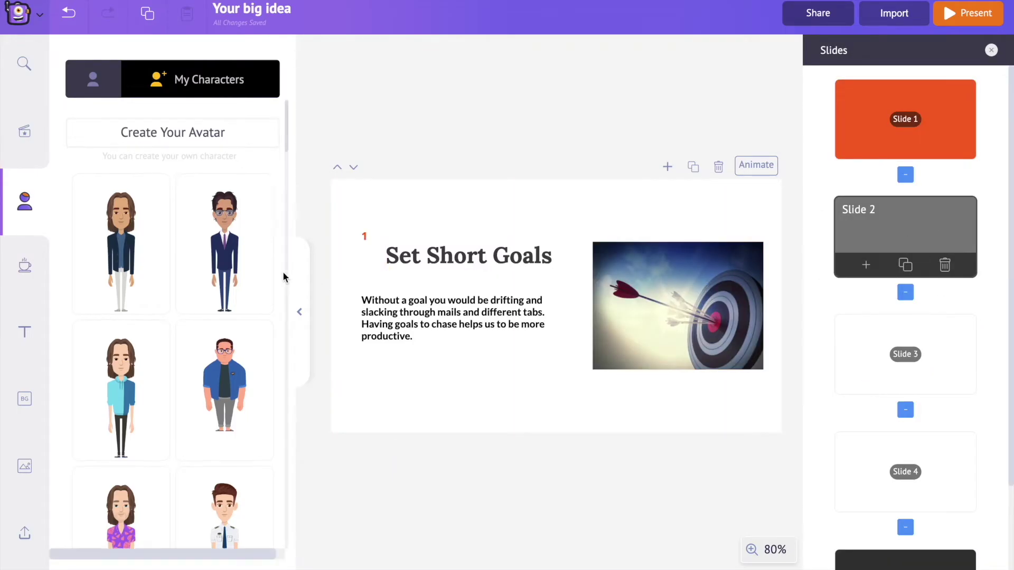
{"action": "left_click", "coordinate": [121, 244]}
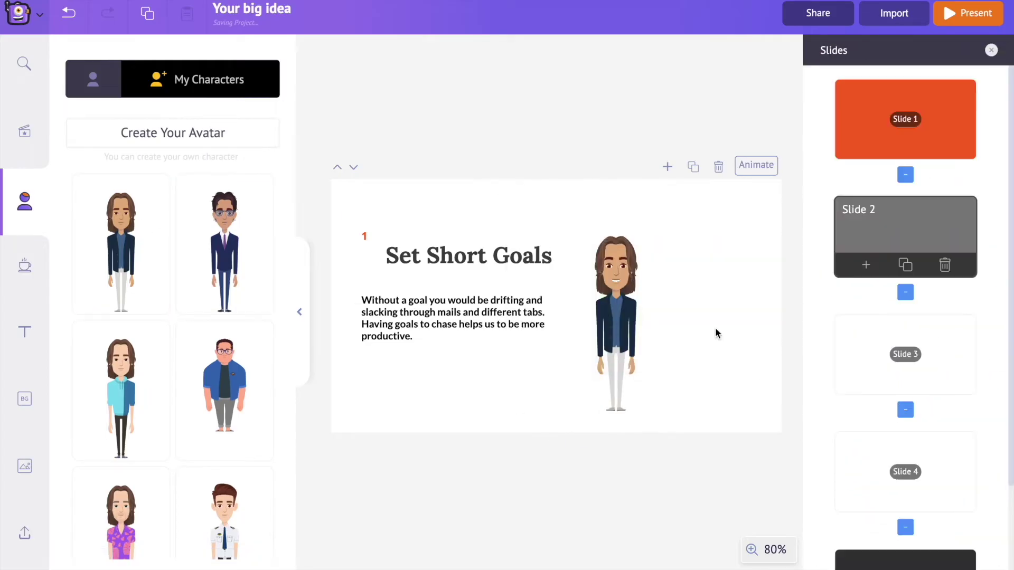
{"action": "left_click_drag", "start_coordinate": [626, 317], "coordinate": [646, 316]}
{"action": "left_click", "coordinate": [855, 95]}
{"action": "type", "text": "working"}
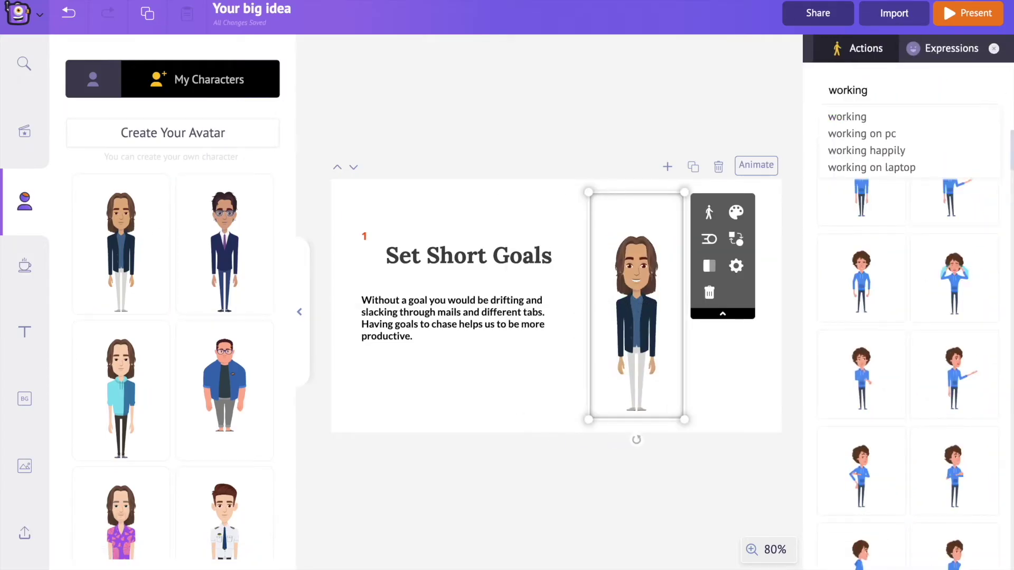
{"action": "key", "text": "Return"}
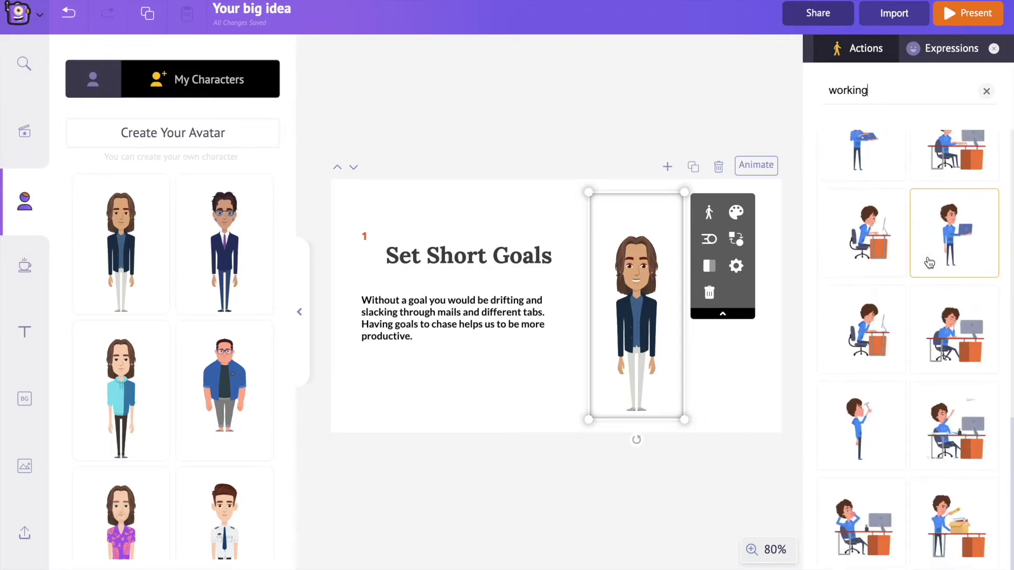
{"action": "left_click", "coordinate": [950, 425]}
{"action": "left_click", "coordinate": [704, 403]}
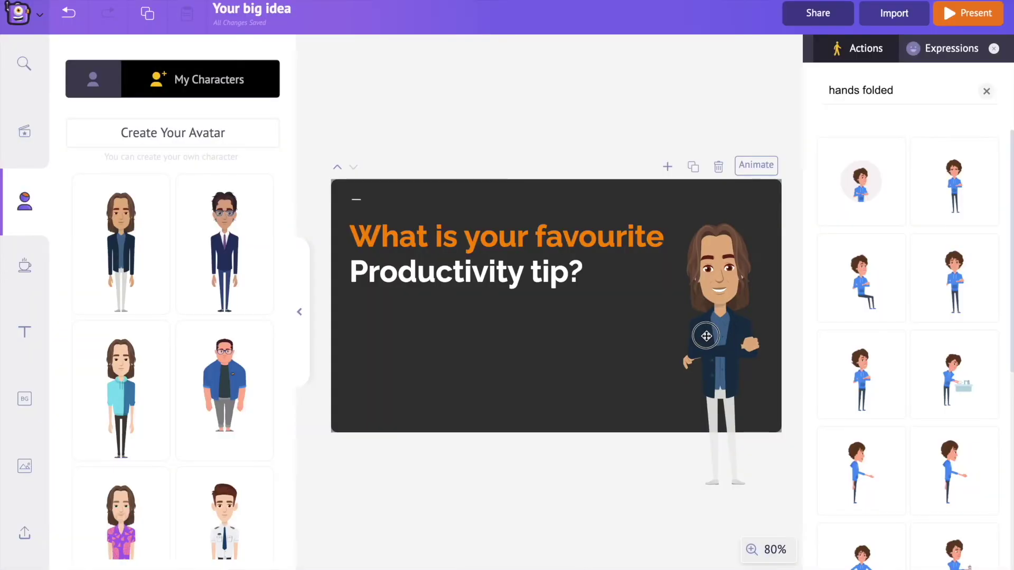
{"action": "left_click", "coordinate": [704, 336]}
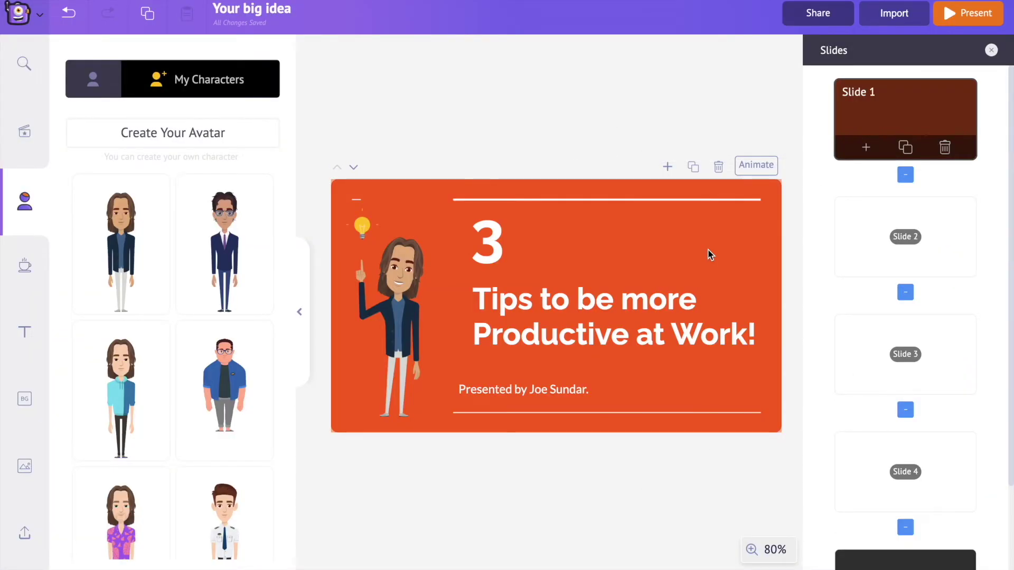
Give the title slide a radial cyan-to-purple gradient background
{"action": "left_click", "coordinate": [728, 238]}
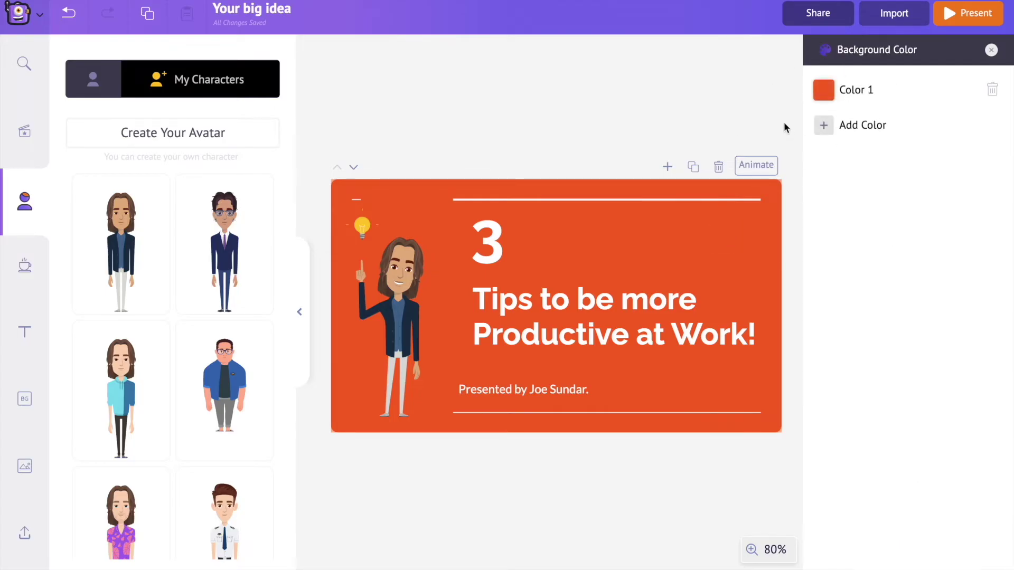
{"action": "left_click", "coordinate": [823, 93]}
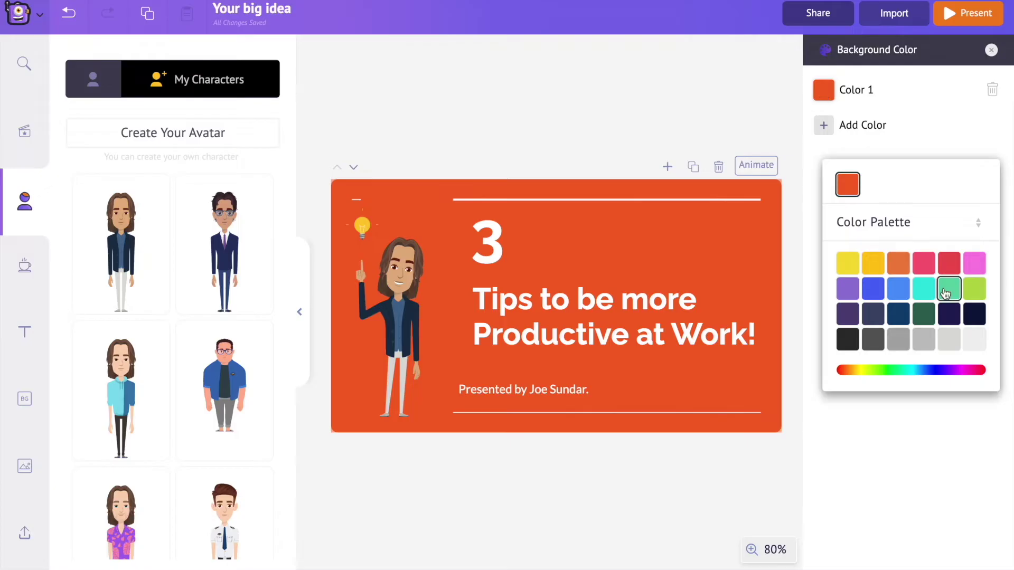
{"action": "left_click", "coordinate": [924, 290]}
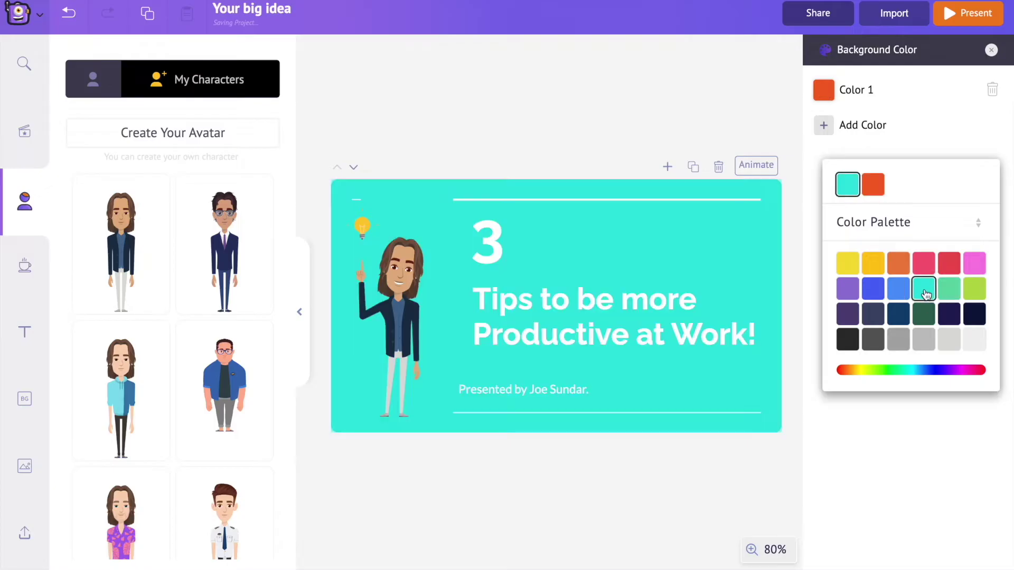
{"action": "left_click", "coordinate": [895, 154]}
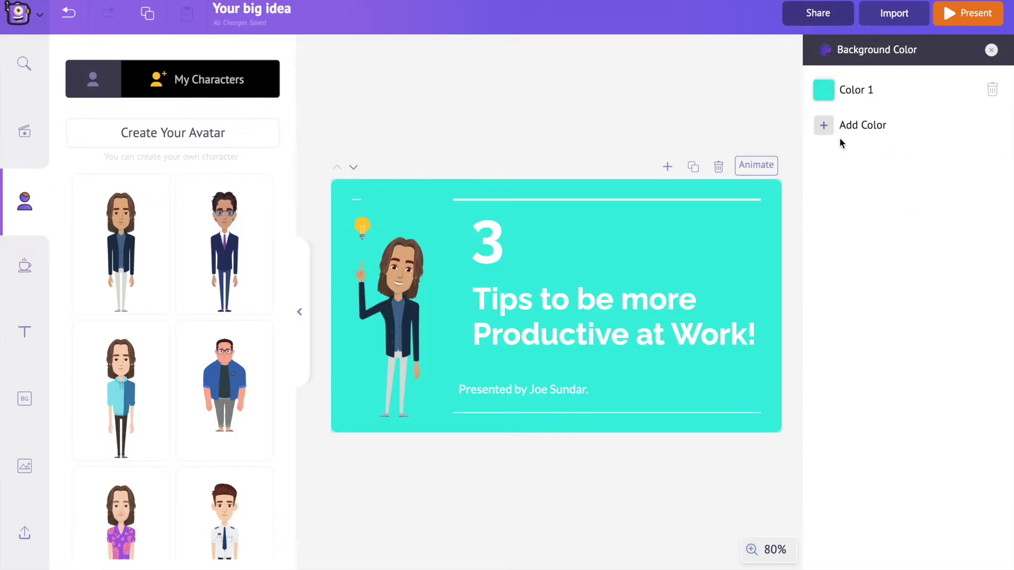
{"action": "left_click", "coordinate": [824, 126]}
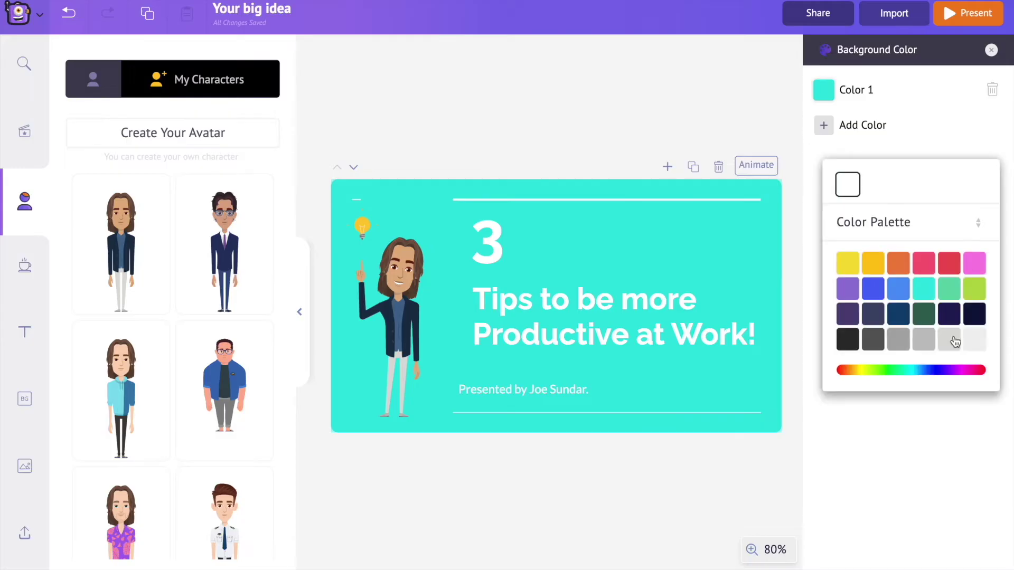
{"action": "left_click", "coordinate": [857, 287]}
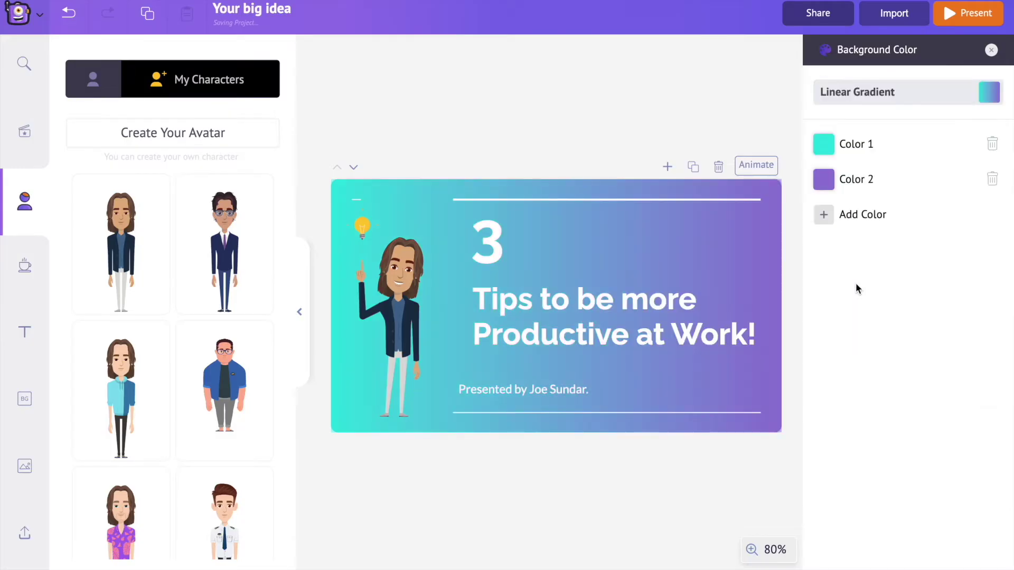
{"action": "left_click", "coordinate": [987, 94]}
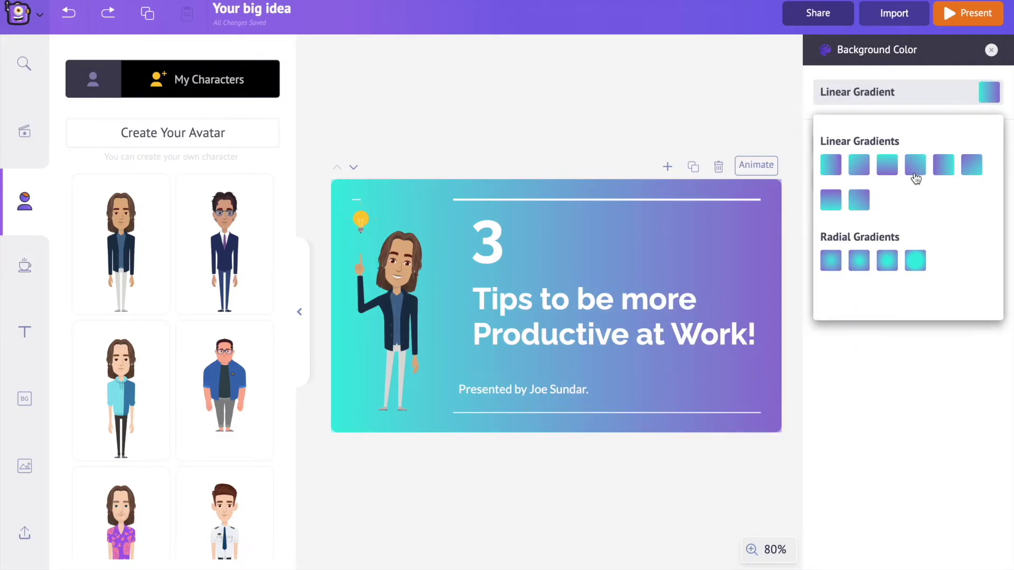
{"action": "left_click", "coordinate": [865, 170]}
{"action": "left_click", "coordinate": [988, 94]}
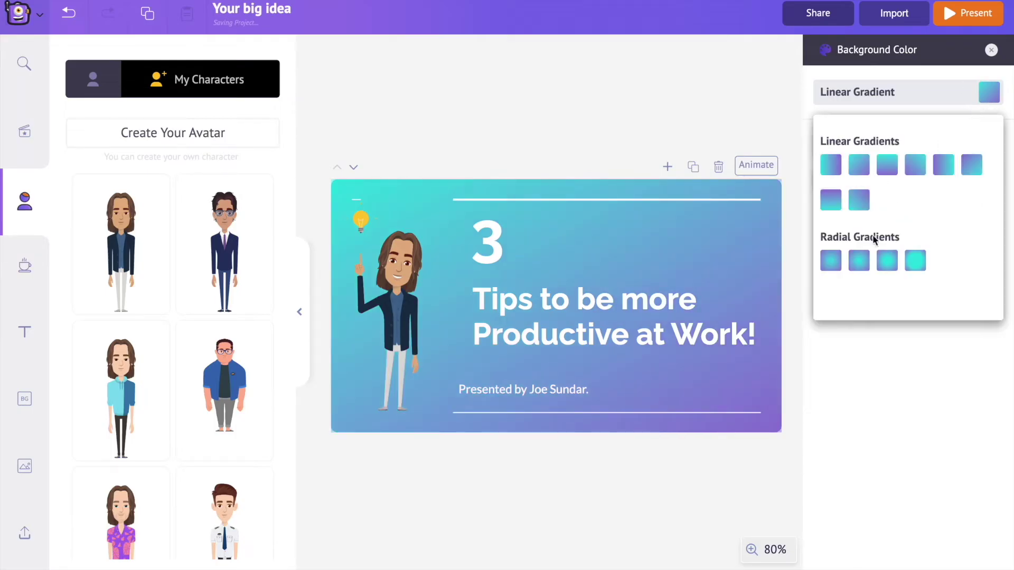
{"action": "left_click", "coordinate": [859, 263]}
Apply the same teal-purple gradient to the Set Short Goals and Set Reminders slides
{"action": "left_click", "coordinate": [990, 90]}
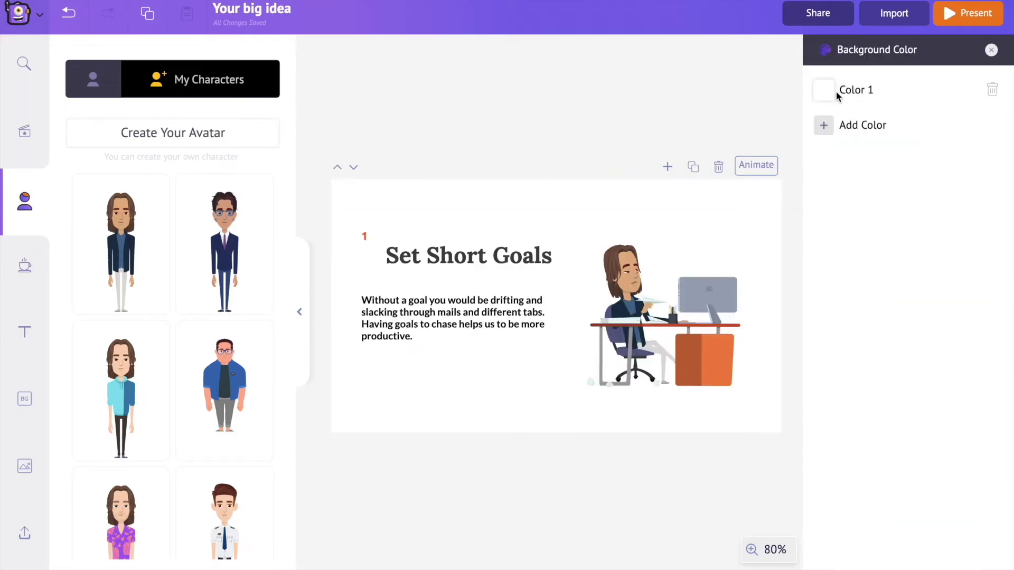
{"action": "left_click", "coordinate": [824, 90]}
{"action": "left_click", "coordinate": [920, 286]}
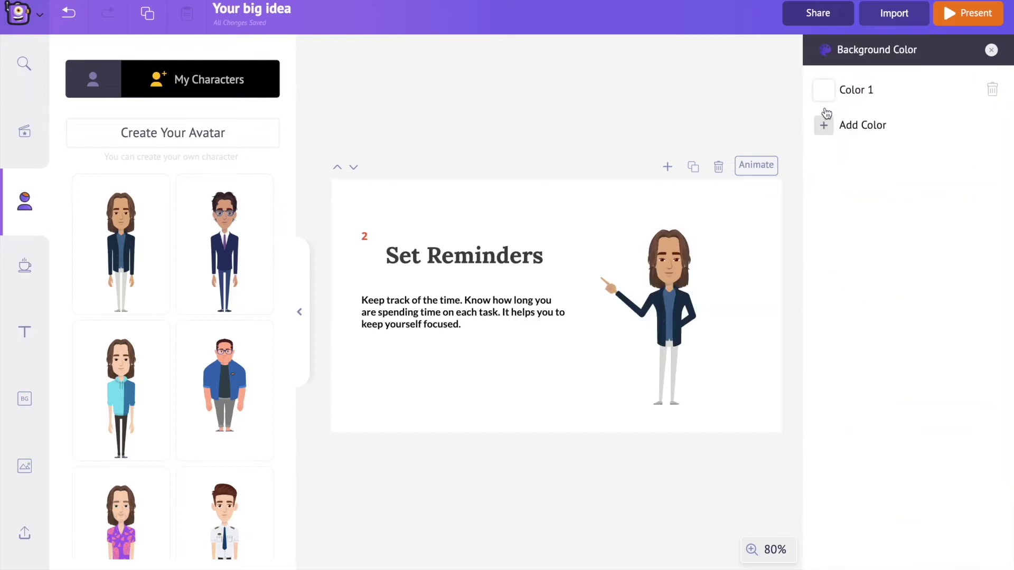
{"action": "left_click", "coordinate": [823, 90]}
{"action": "left_click", "coordinate": [923, 289]}
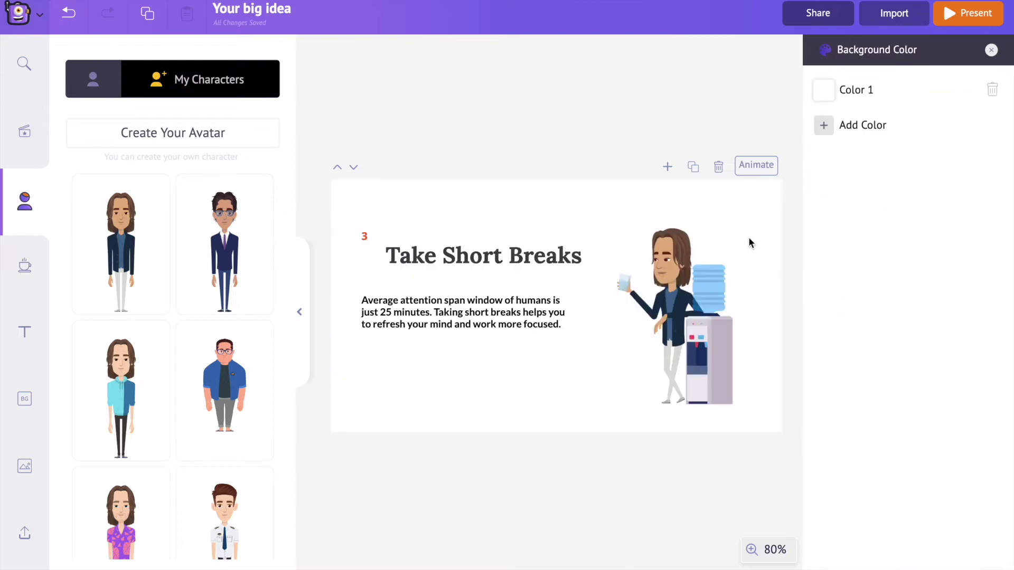
{"action": "left_click", "coordinate": [823, 90]}
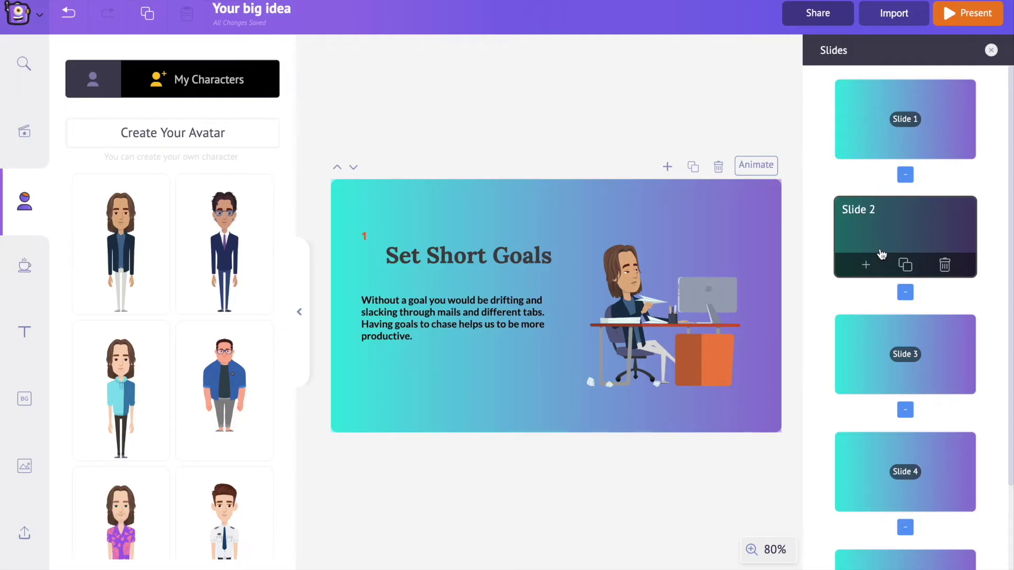
Search the GIPHY stickers in the image library for 'clock'
{"action": "left_click", "coordinate": [23, 467]}
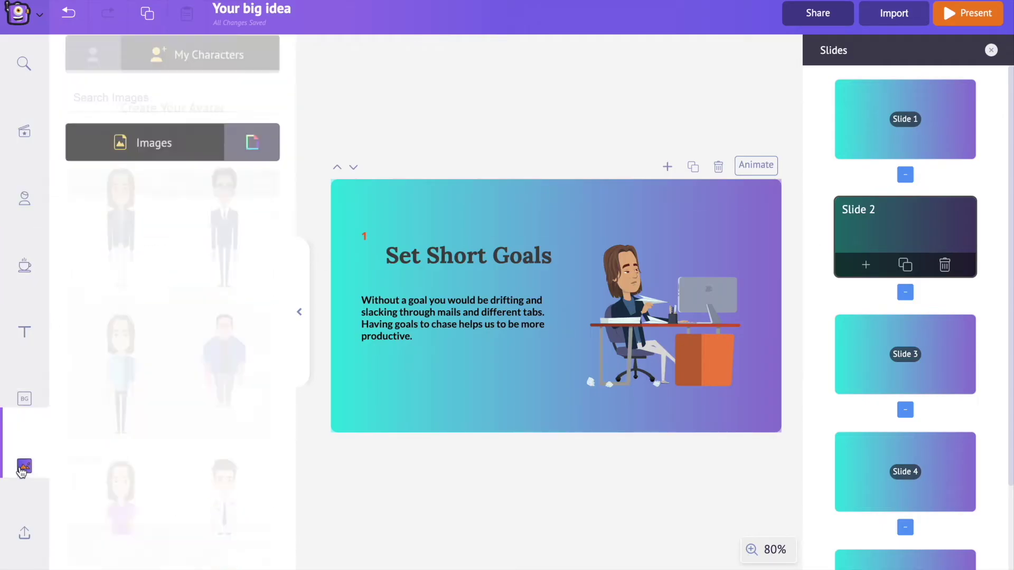
{"action": "left_click", "coordinate": [252, 109]}
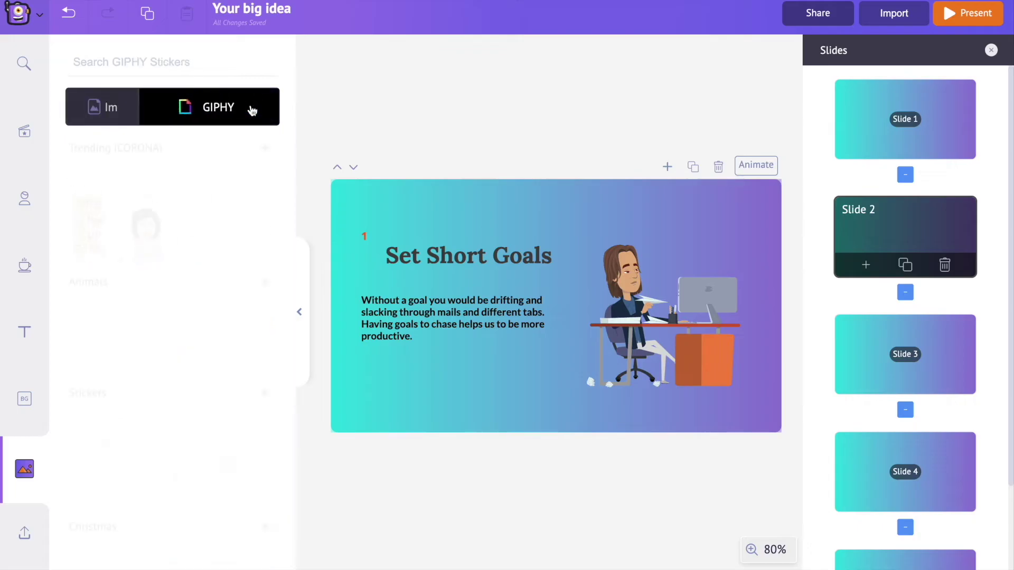
{"action": "scroll", "coordinate": [232, 271], "scroll_direction": "down", "scroll_amount": 1}
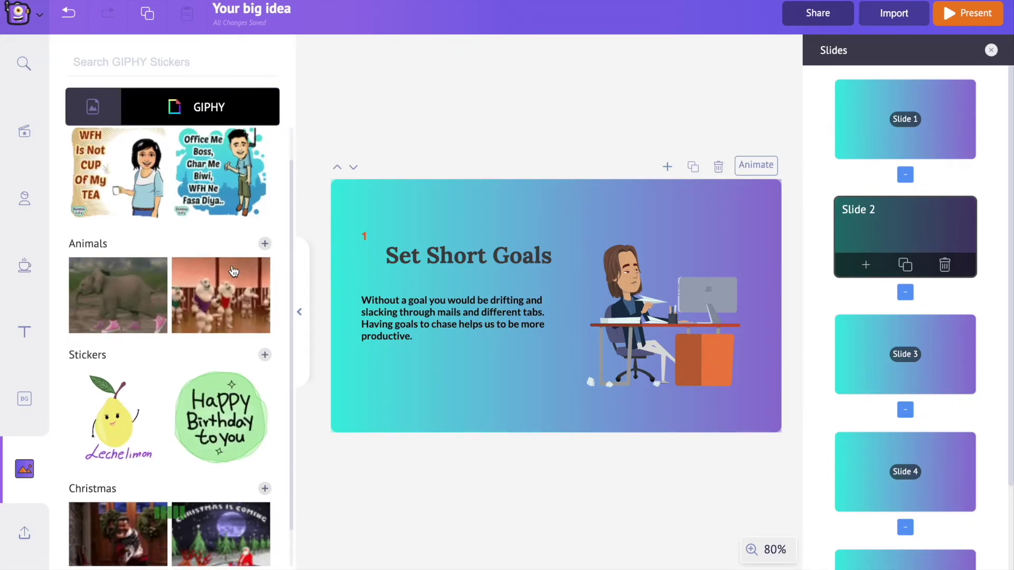
{"action": "left_click", "coordinate": [263, 353]}
{"action": "left_click", "coordinate": [161, 67]}
{"action": "type", "text": "clock"}
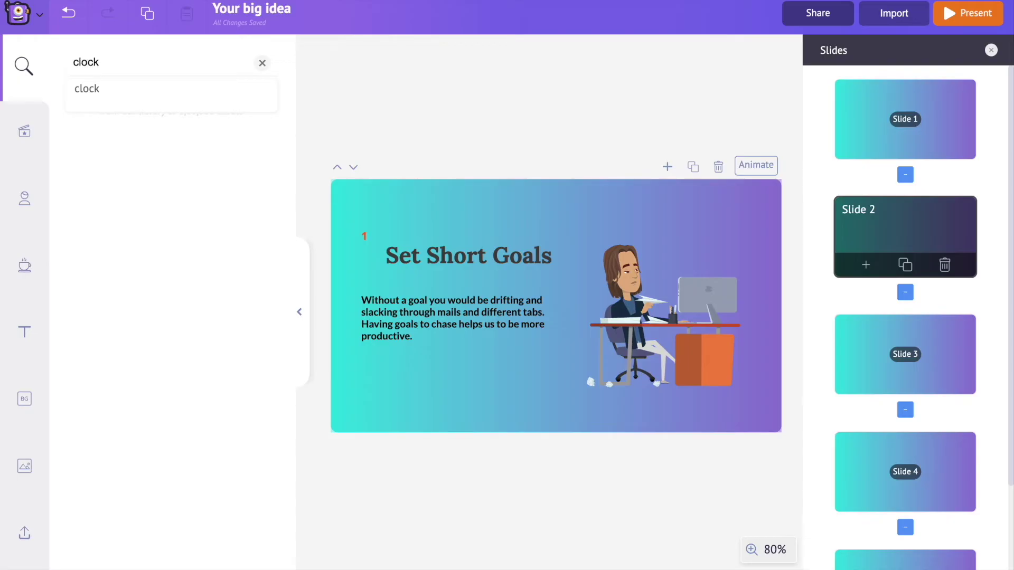
{"action": "key", "text": "Return"}
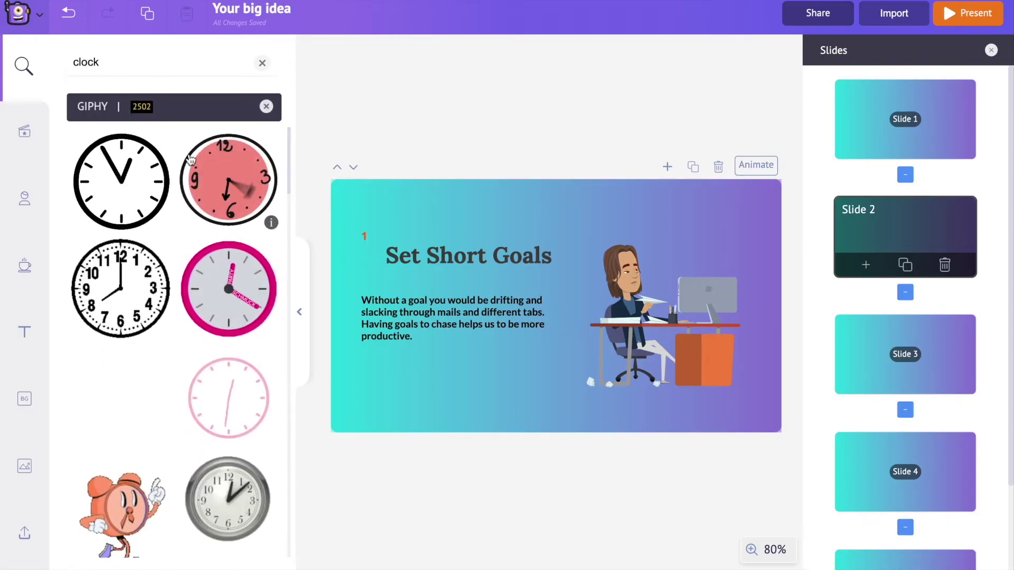
Add the pink clock sticker, shrink it into the top-right corner, and go to Set Reminders
{"action": "left_click", "coordinate": [220, 178]}
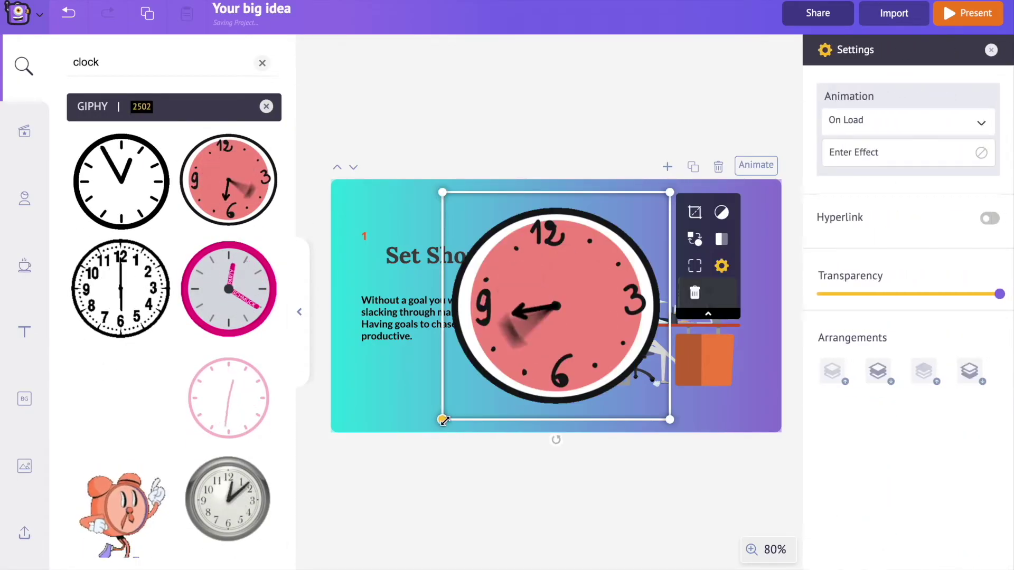
{"action": "left_click_drag", "start_coordinate": [443, 420], "coordinate": [687, 253]}
{"action": "left_click", "coordinate": [671, 178]}
{"action": "left_click", "coordinate": [888, 340]}
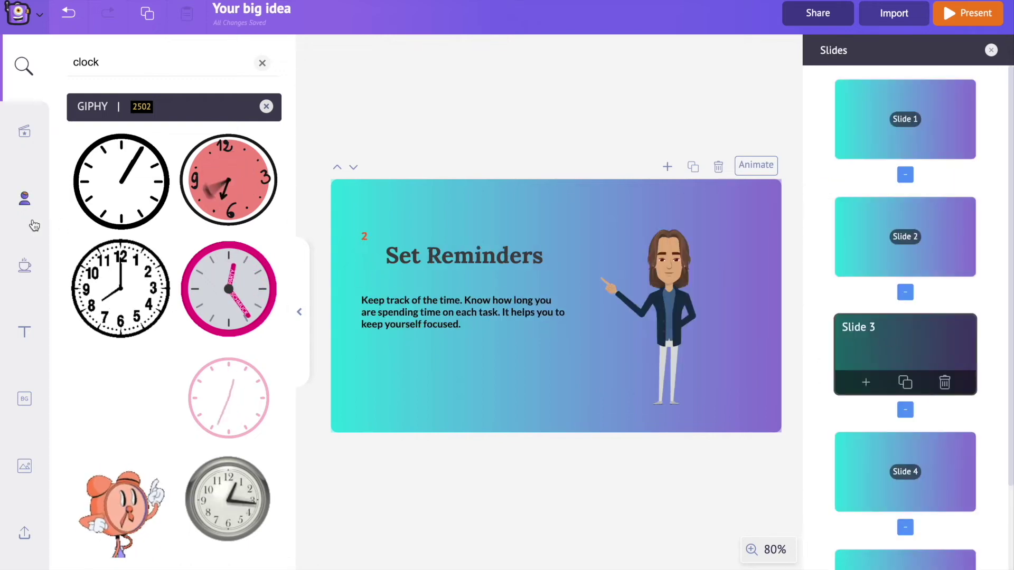
Add the green gear clock from a 'clock' Properties search and move it right behind the character
{"action": "left_click", "coordinate": [24, 268]}
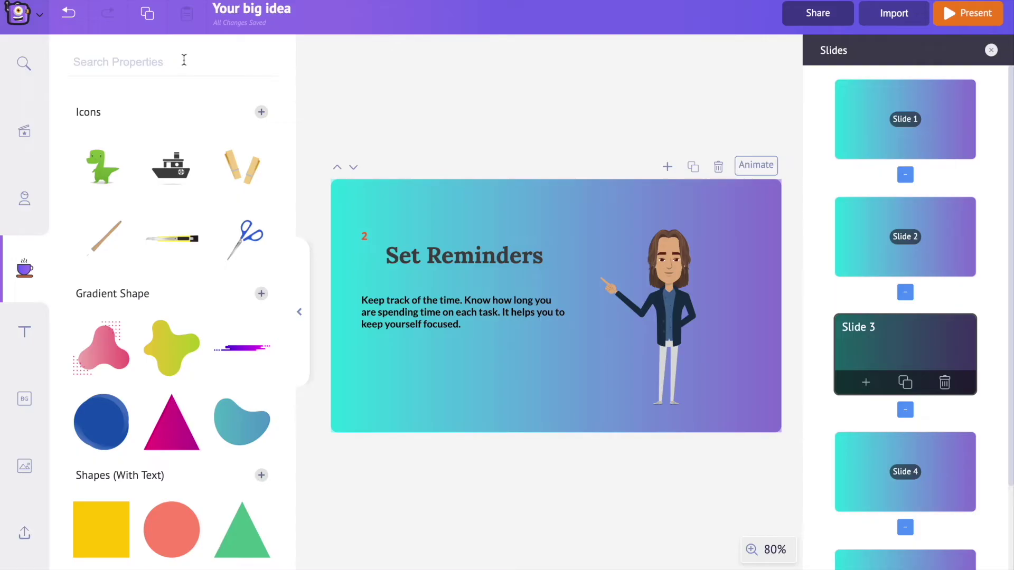
{"action": "left_click", "coordinate": [183, 60]}
{"action": "type", "text": "clock"}
{"action": "key", "text": "Return"}
{"action": "scroll", "coordinate": [172, 332], "scroll_direction": "down", "scroll_amount": 10}
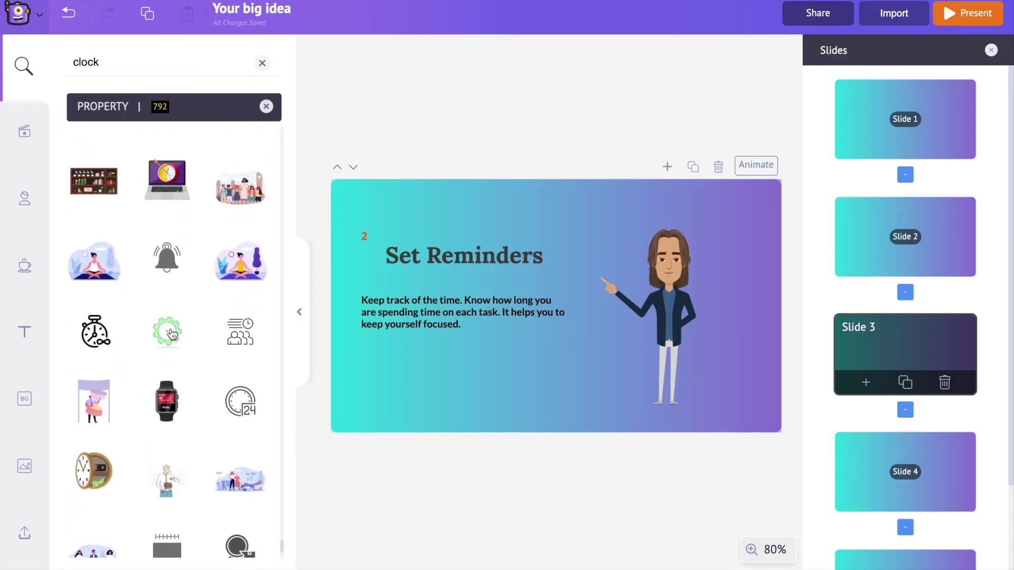
{"action": "left_click", "coordinate": [172, 334]}
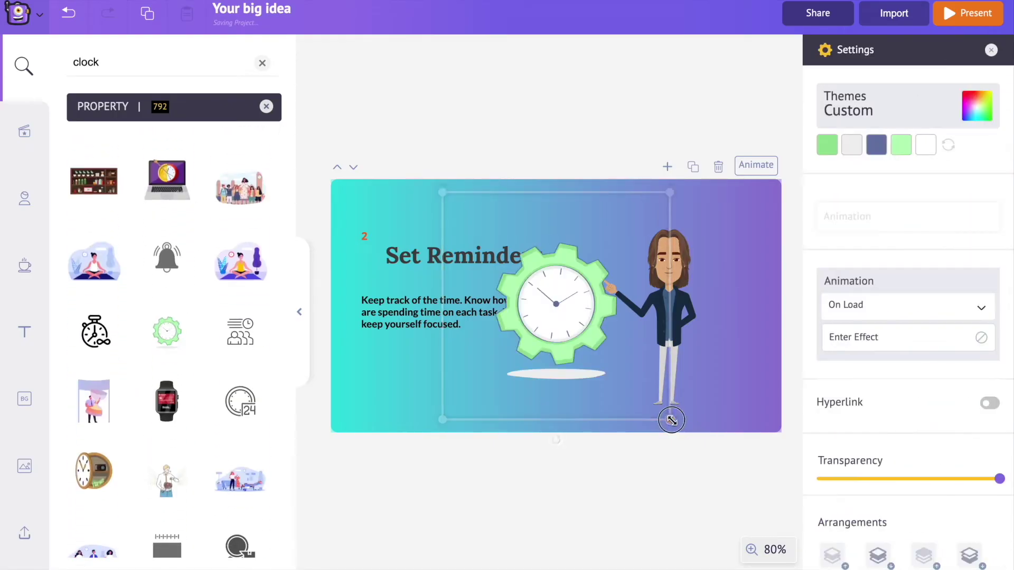
{"action": "left_click", "coordinate": [728, 453]}
{"action": "left_click_drag", "start_coordinate": [573, 364], "coordinate": [625, 307]}
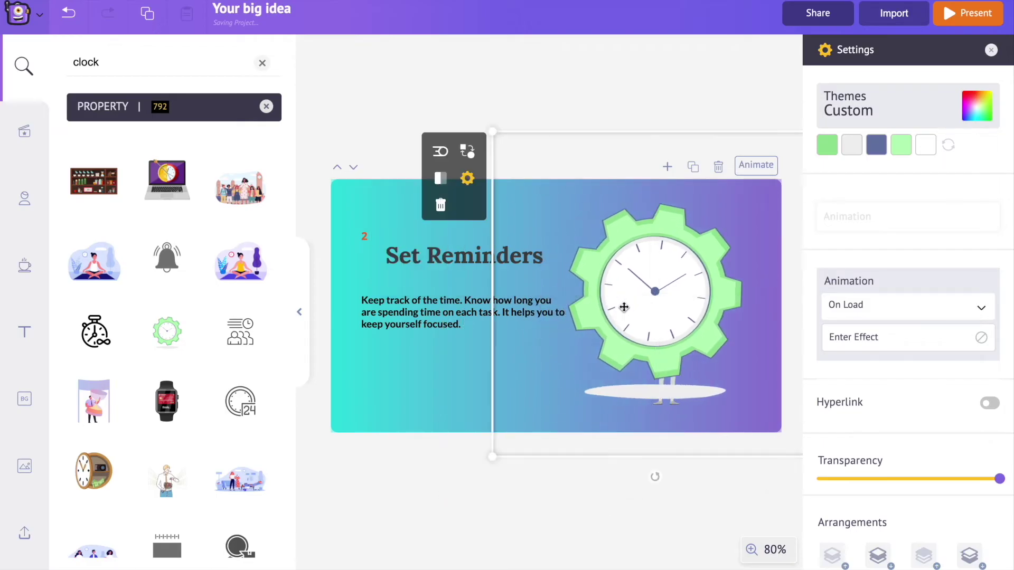
Send the gear clock to the back, set its transparency to 63.5, and shift the character right
{"action": "right_click", "coordinate": [667, 296]}
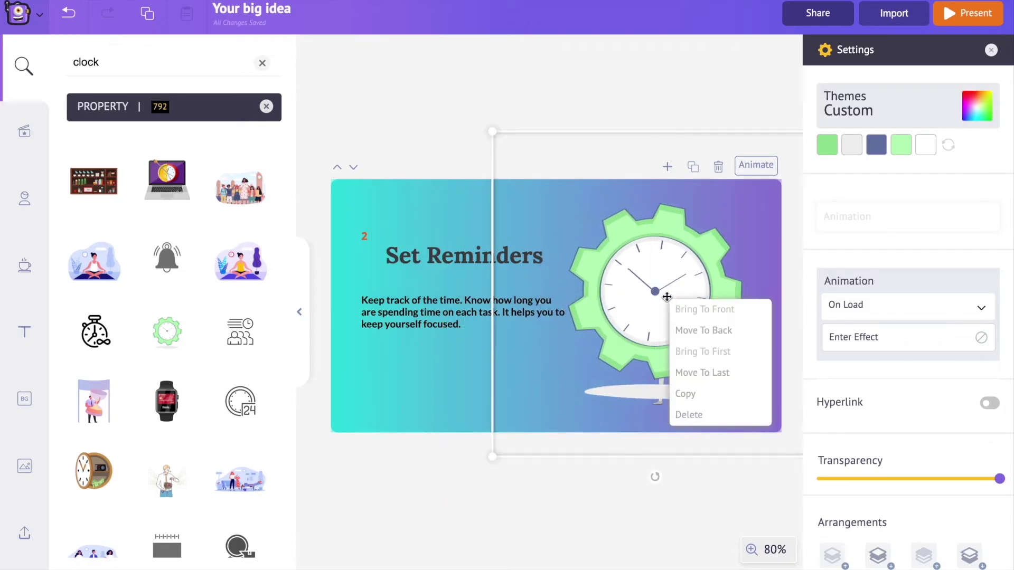
{"action": "left_click", "coordinate": [702, 373]}
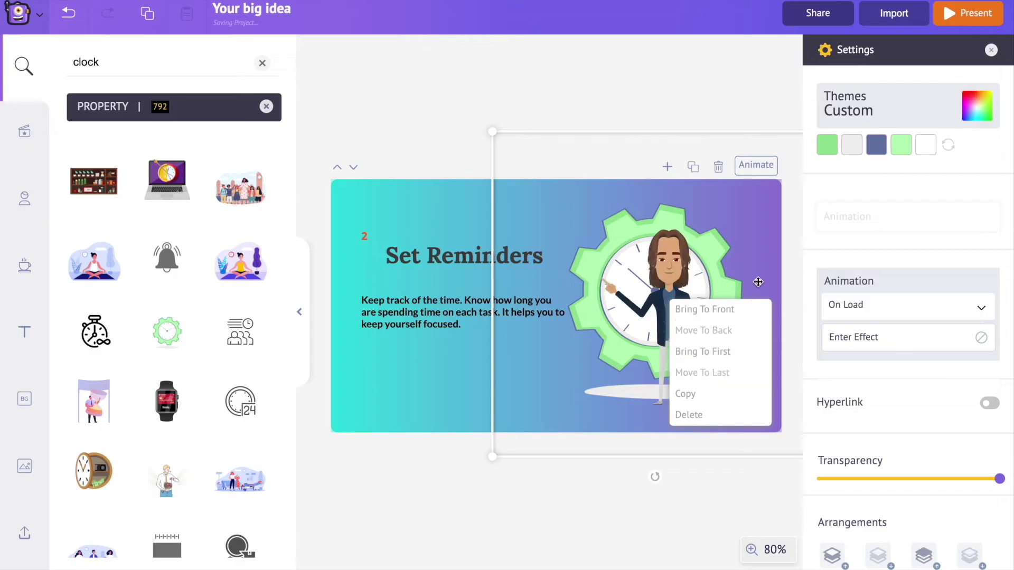
{"action": "left_click", "coordinate": [743, 214]}
{"action": "left_click_drag", "start_coordinate": [1000, 479], "coordinate": [932, 478]}
{"action": "left_click", "coordinate": [544, 426]}
{"action": "left_click_drag", "start_coordinate": [681, 352], "coordinate": [711, 357]}
{"action": "left_click", "coordinate": [634, 90]}
Browse through the slides and return to the Set Short Goals slide
{"action": "scroll", "coordinate": [894, 362], "scroll_direction": "down", "scroll_amount": 2}
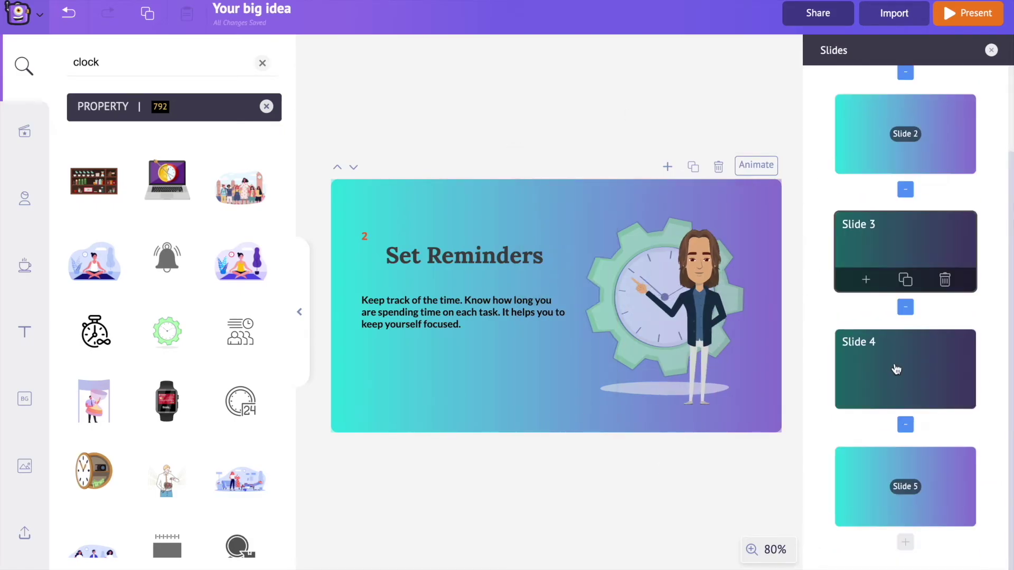
{"action": "left_click", "coordinate": [896, 368]}
{"action": "left_click", "coordinate": [900, 478]}
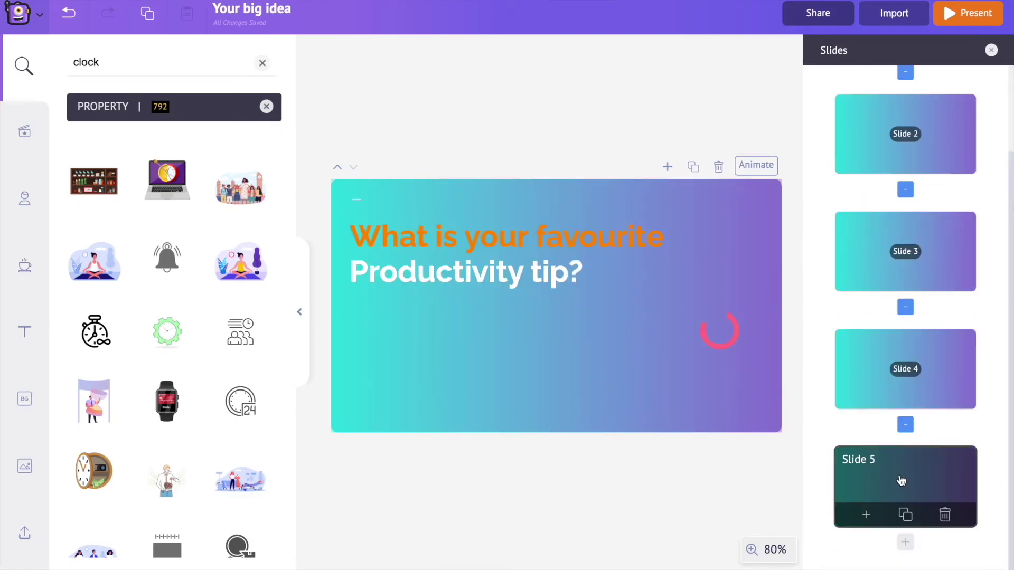
{"action": "scroll", "coordinate": [908, 317], "scroll_direction": "up", "scroll_amount": 2}
{"action": "left_click", "coordinate": [911, 127]}
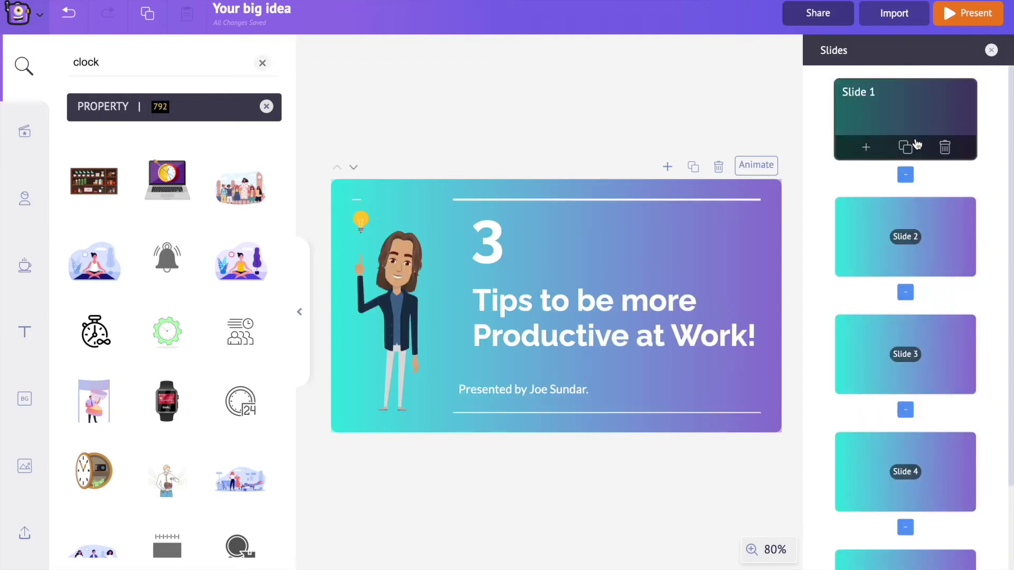
{"action": "left_click", "coordinate": [901, 237]}
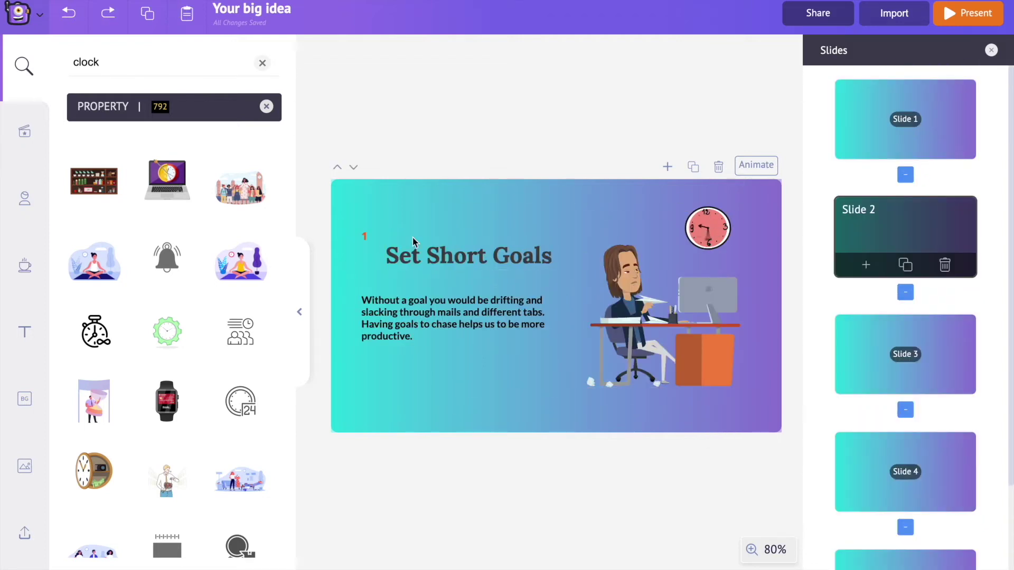
Change the heading's number 1 to the Cardo font
{"action": "left_click", "coordinate": [366, 236]}
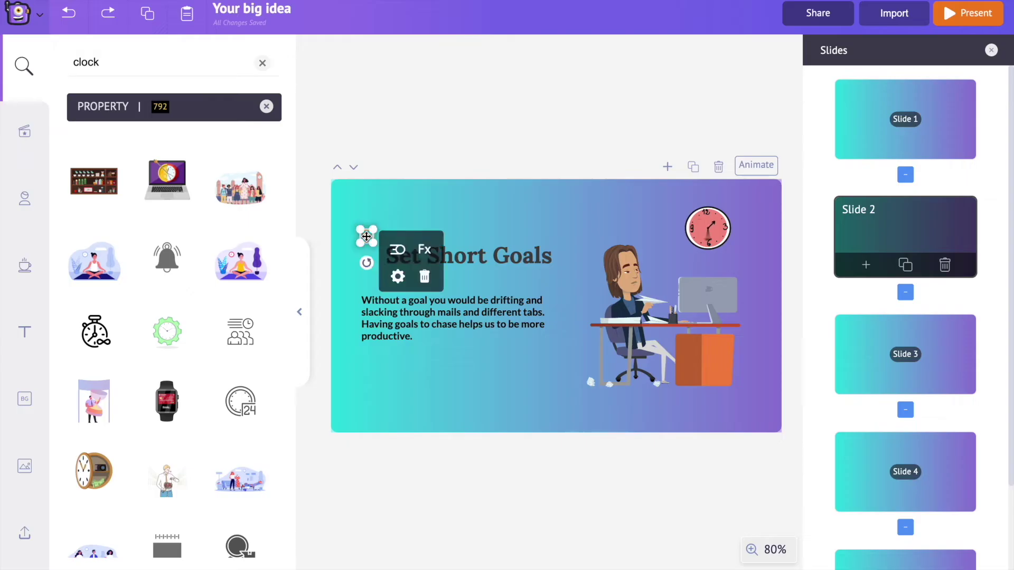
{"action": "left_click", "coordinate": [396, 277]}
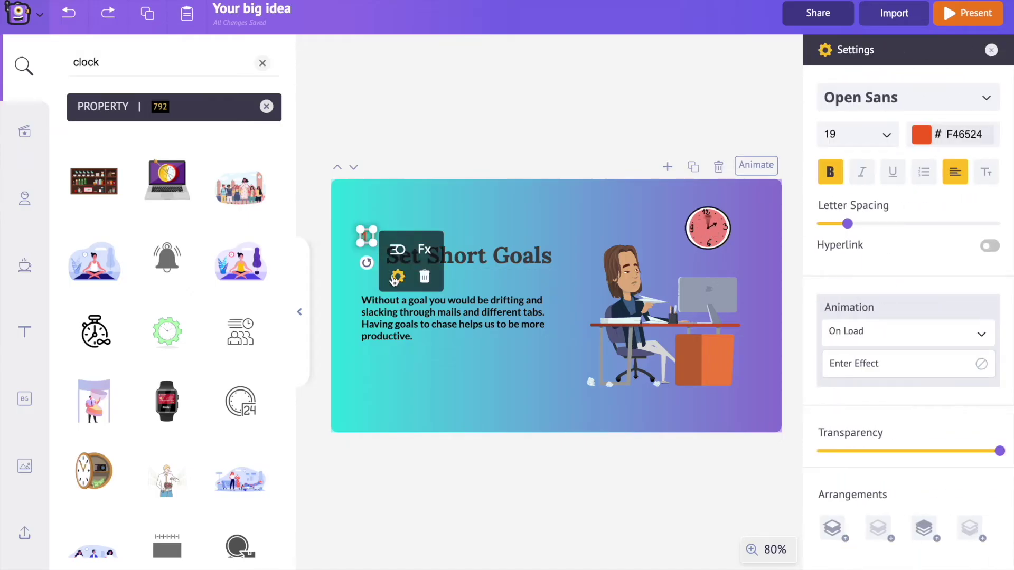
{"action": "left_click", "coordinate": [870, 105]}
{"action": "scroll", "coordinate": [892, 279], "scroll_direction": "down", "scroll_amount": 6}
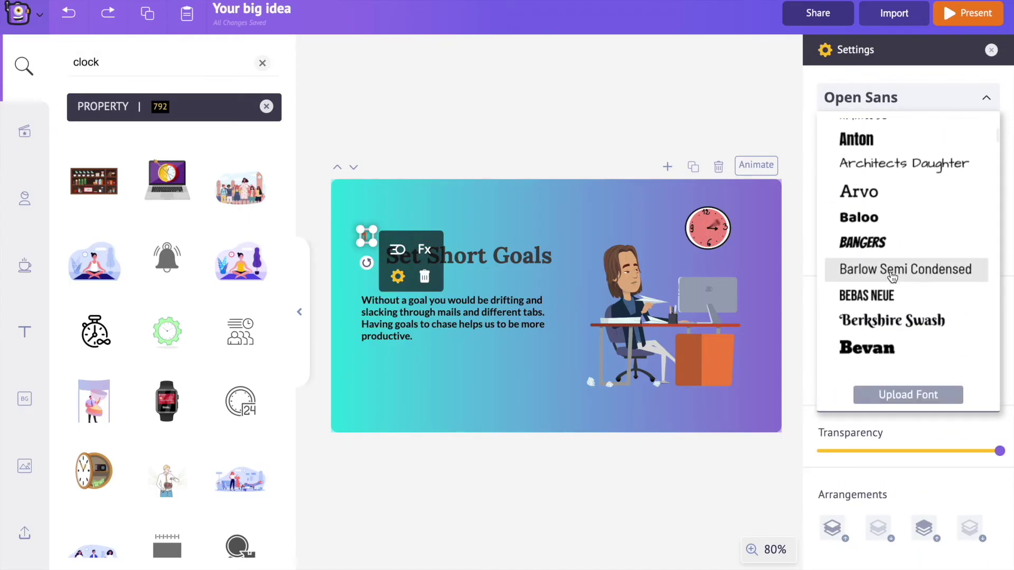
{"action": "scroll", "coordinate": [866, 277], "scroll_direction": "down", "scroll_amount": 4}
{"action": "scroll", "coordinate": [866, 258], "scroll_direction": "up", "scroll_amount": 1}
{"action": "left_click", "coordinate": [869, 248]}
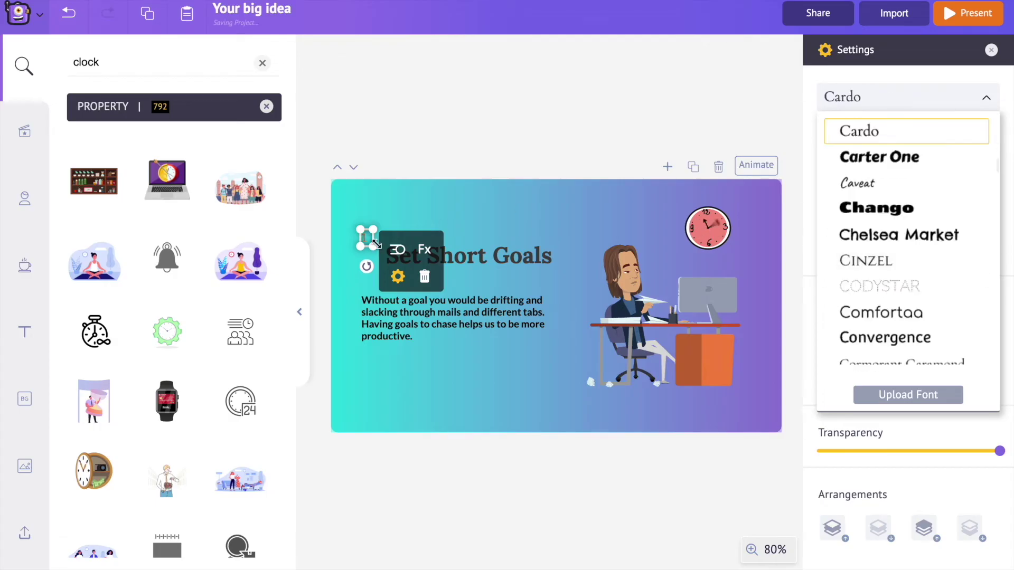
{"action": "left_click", "coordinate": [989, 101]}
Set the number 1 to size 56 and colour #9378D6
{"action": "left_click", "coordinate": [885, 134]}
{"action": "scroll", "coordinate": [872, 324], "scroll_direction": "down", "scroll_amount": 5}
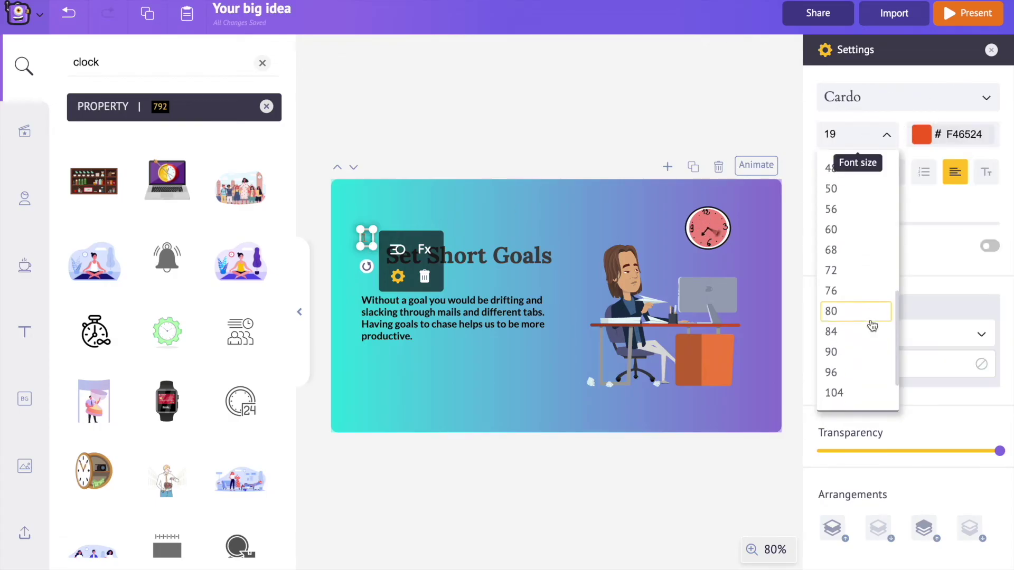
{"action": "scroll", "coordinate": [856, 275], "scroll_direction": "up", "scroll_amount": 1}
{"action": "left_click", "coordinate": [855, 259]}
{"action": "left_click", "coordinate": [886, 136]}
{"action": "left_click", "coordinate": [924, 135]}
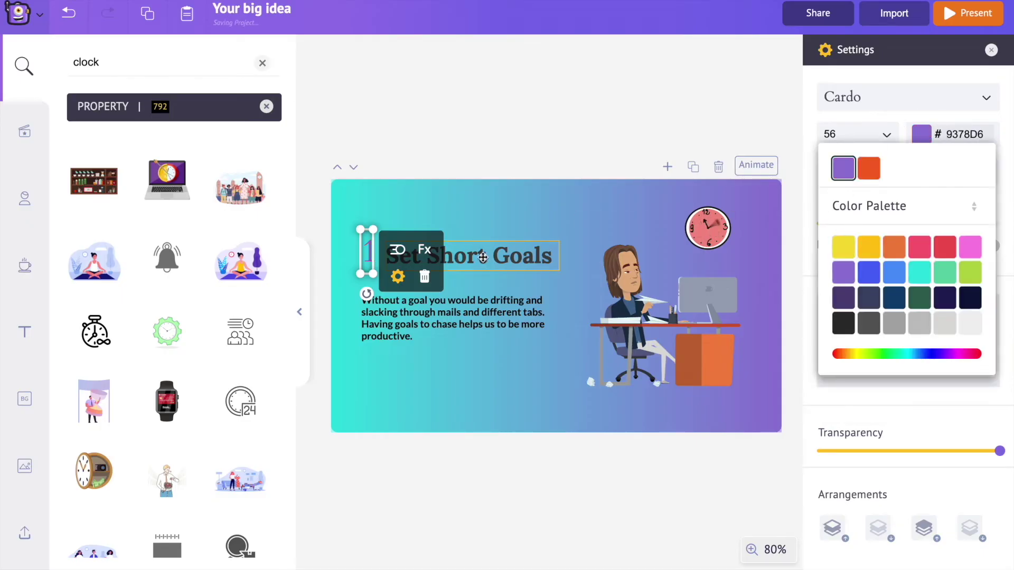
Move the Set Short Goals title below the number and set it to Glacial Indifference
{"action": "left_click", "coordinate": [462, 315]}
{"action": "left_click_drag", "start_coordinate": [459, 260], "coordinate": [436, 285]}
{"action": "left_click", "coordinate": [898, 97]}
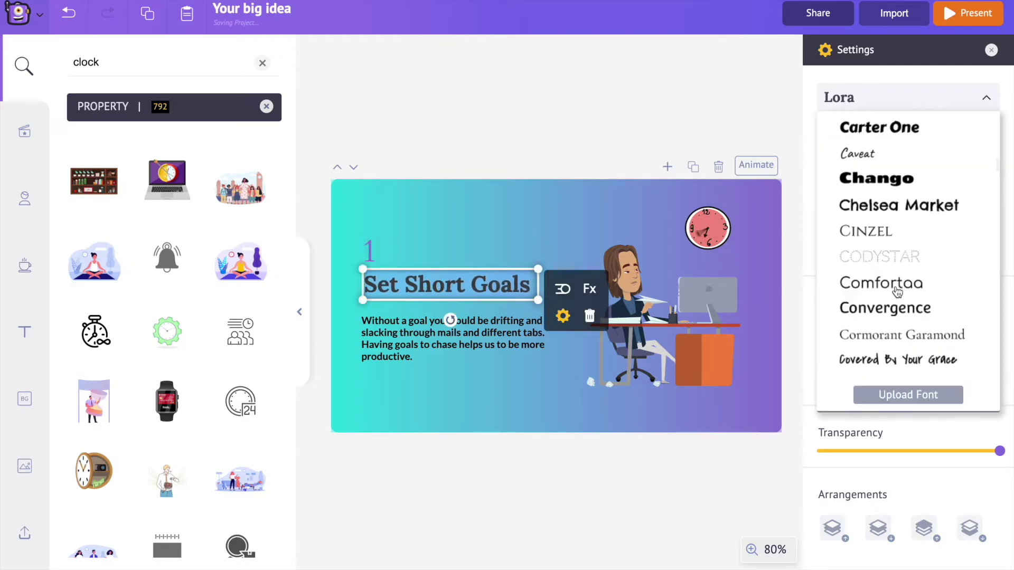
{"action": "scroll", "coordinate": [898, 290], "scroll_direction": "down", "scroll_amount": 10}
{"action": "left_click", "coordinate": [879, 129]}
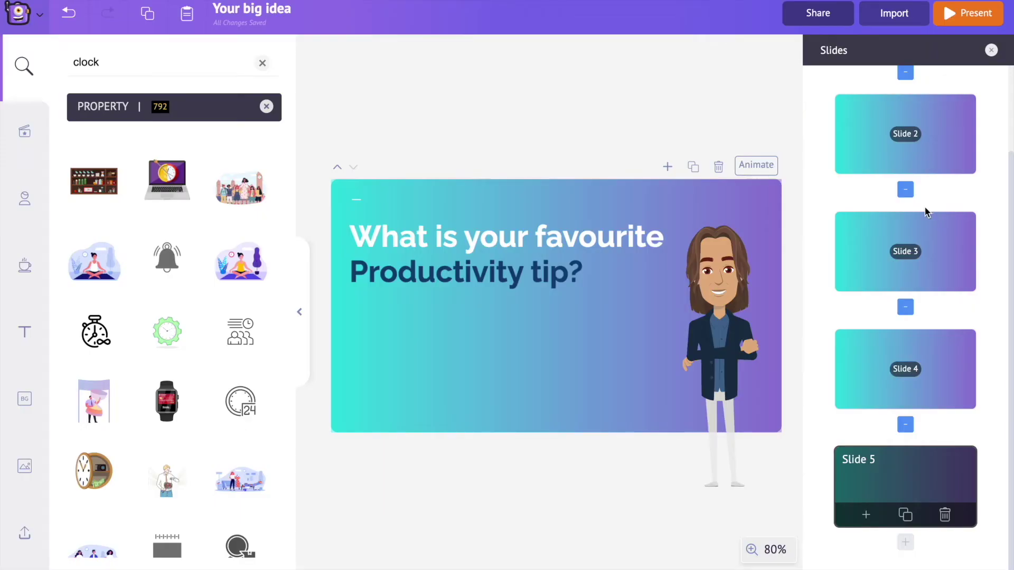
Go from the Set Short Goals slide to the '3 Tips to be more Productive at Work!' slide
{"action": "scroll", "coordinate": [922, 214], "scroll_direction": "up", "scroll_amount": 2}
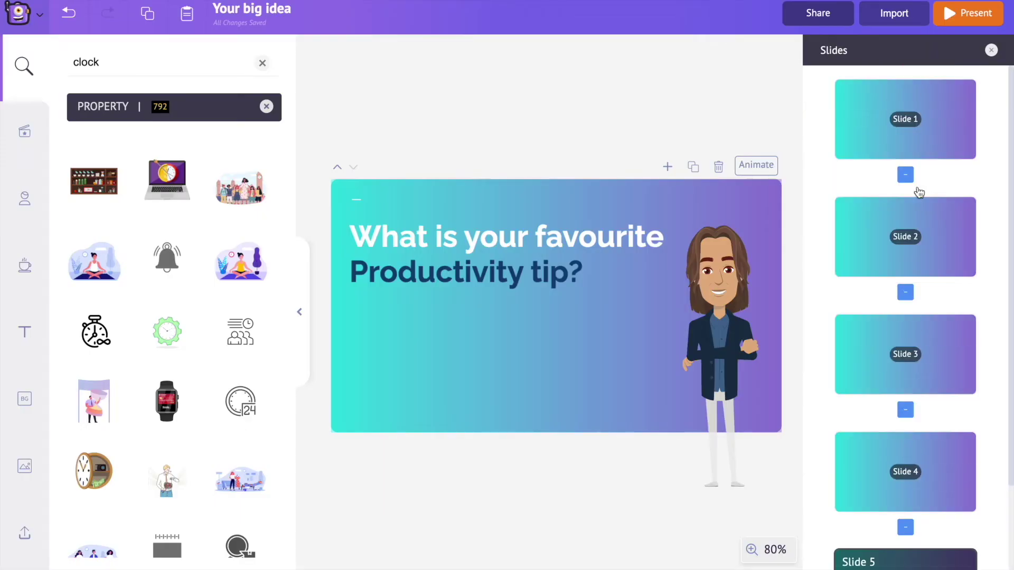
{"action": "left_click", "coordinate": [909, 233]}
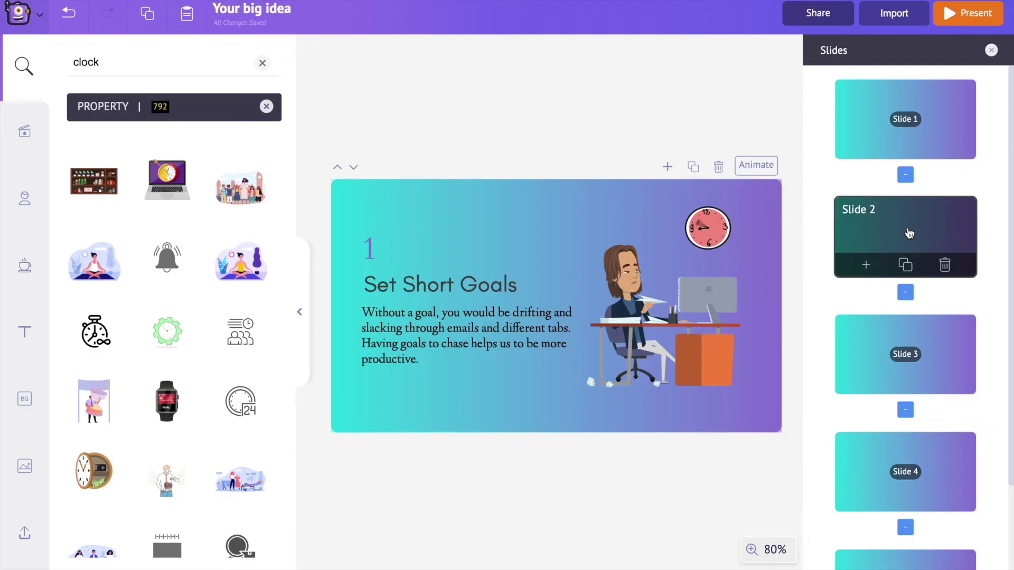
{"action": "left_click", "coordinate": [886, 139]}
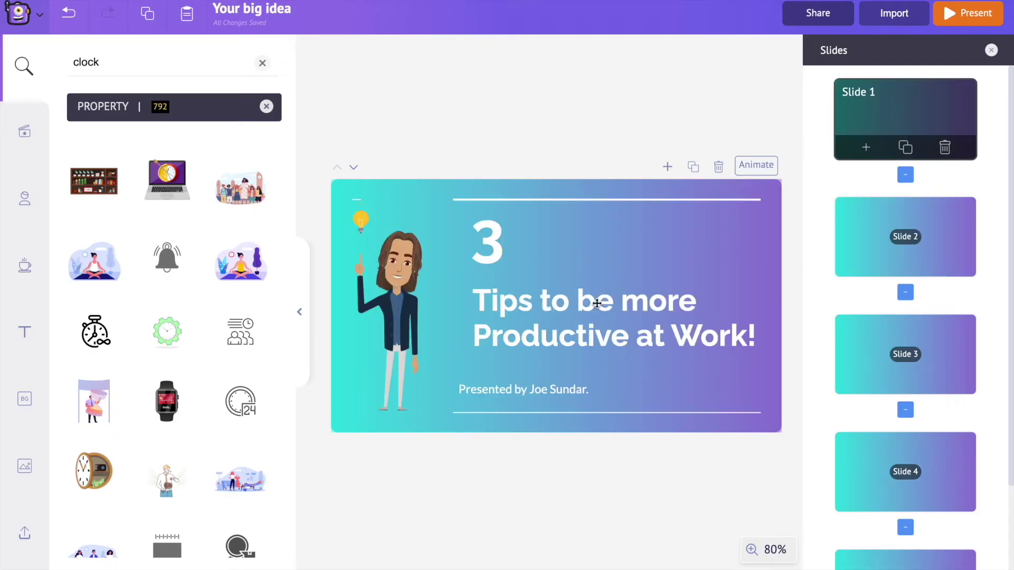
Reorder the title slide's animations: 3, Tips title, Presented by line, then Character
{"action": "left_click", "coordinate": [761, 168]}
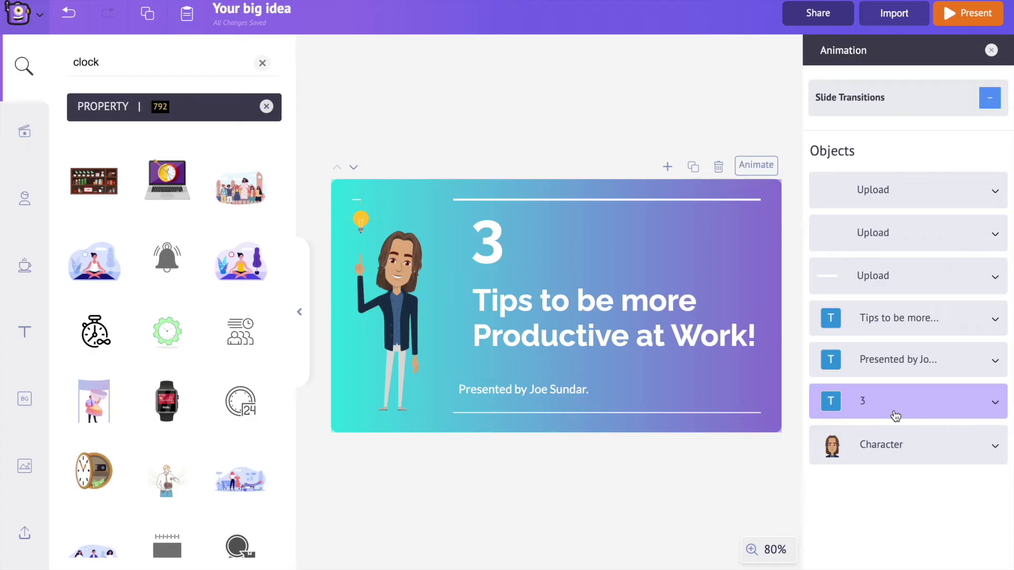
{"action": "left_click_drag", "start_coordinate": [895, 415], "coordinate": [895, 191]}
{"action": "left_click_drag", "start_coordinate": [916, 365], "coordinate": [911, 232]}
{"action": "left_click_drag", "start_coordinate": [919, 398], "coordinate": [916, 271]}
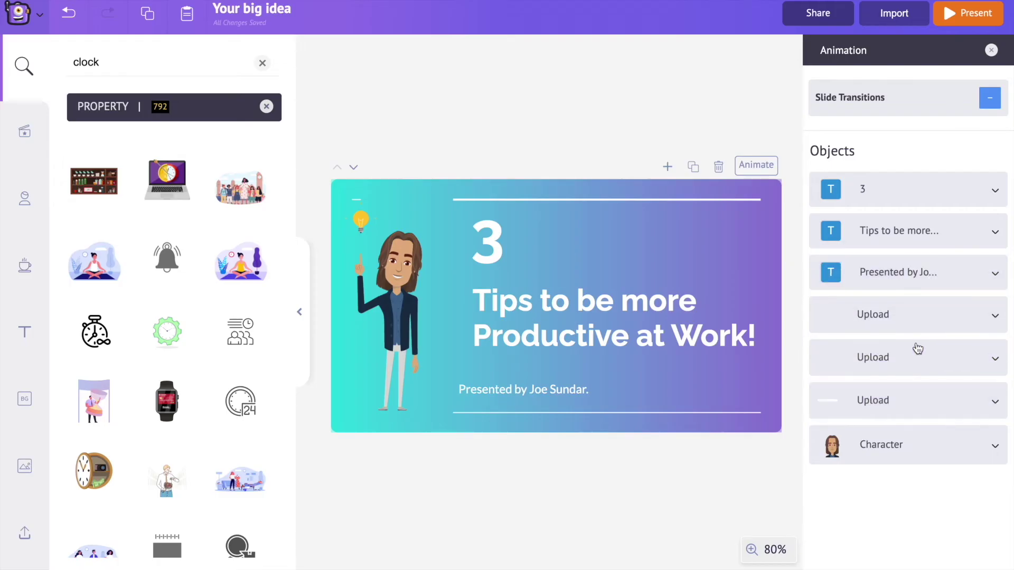
{"action": "left_click_drag", "start_coordinate": [912, 453], "coordinate": [912, 321]}
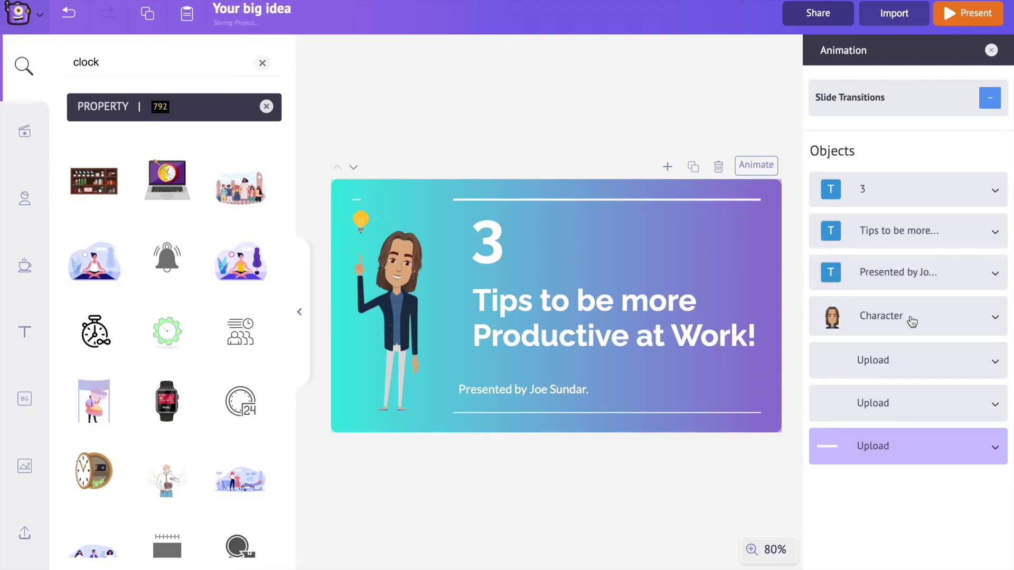
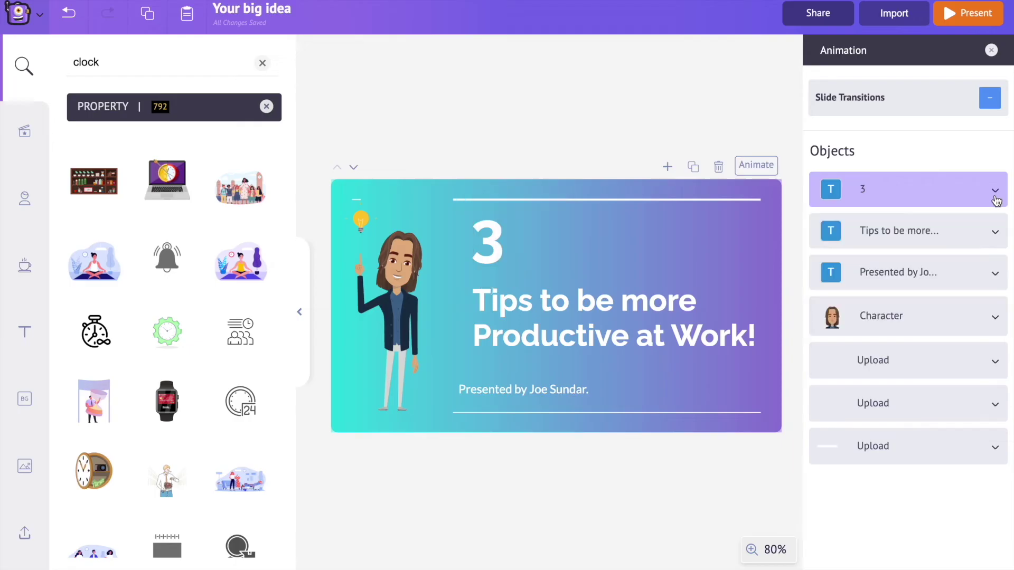
Review the other objects' animation settings, then preview the slide full-screen
{"action": "left_click", "coordinate": [952, 340]}
{"action": "left_click", "coordinate": [929, 387]}
{"action": "left_click", "coordinate": [908, 433]}
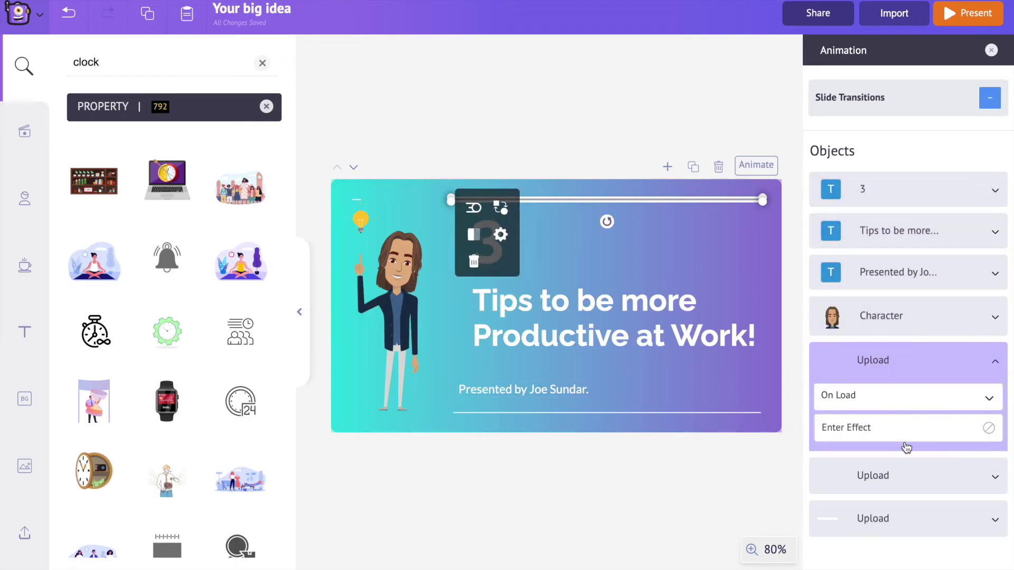
{"action": "left_click", "coordinate": [900, 475]}
{"action": "left_click", "coordinate": [962, 17]}
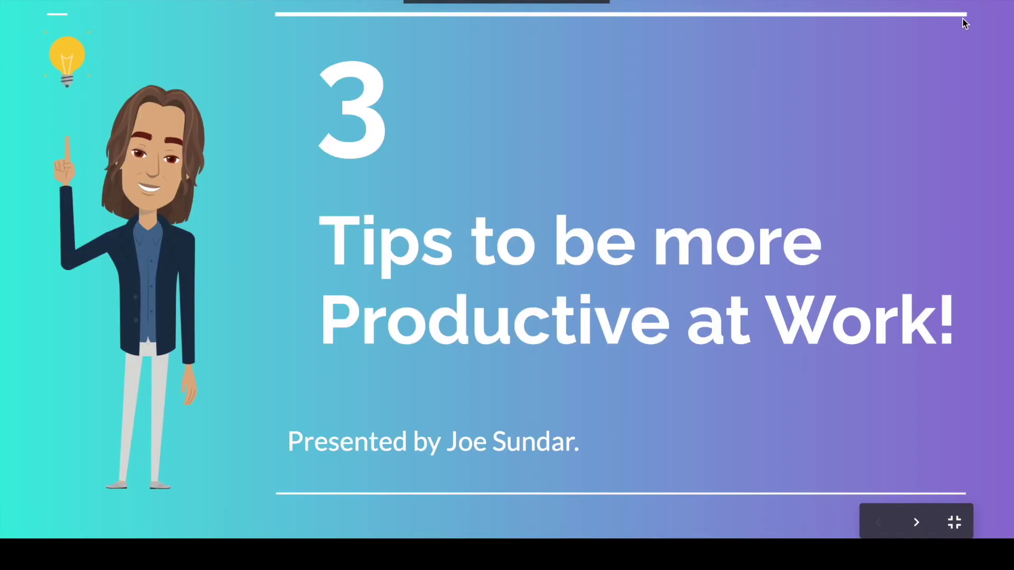
{"action": "key", "text": "Escape"}
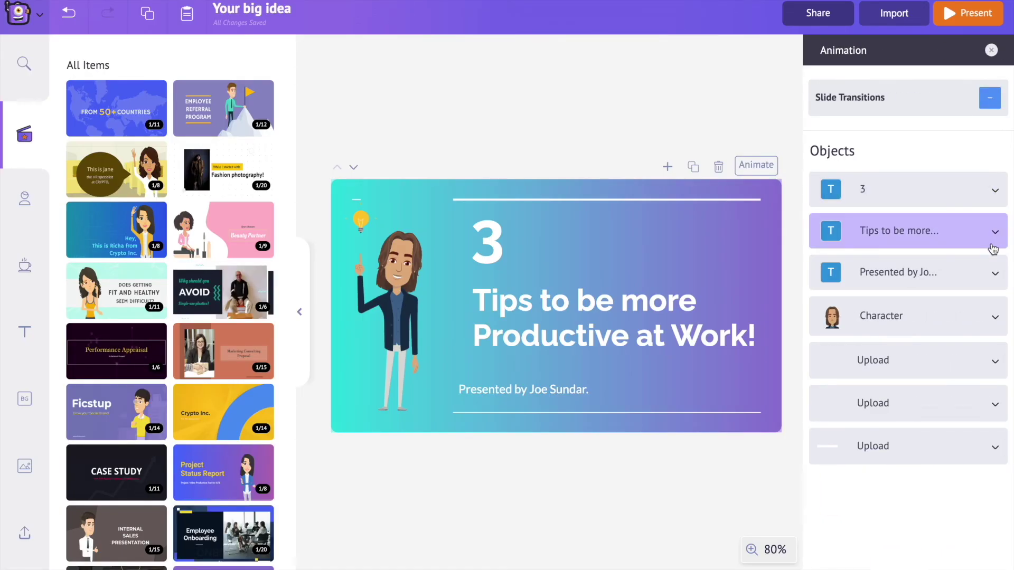
Set the Character to animate On Click and preview the result
{"action": "left_click", "coordinate": [994, 318]}
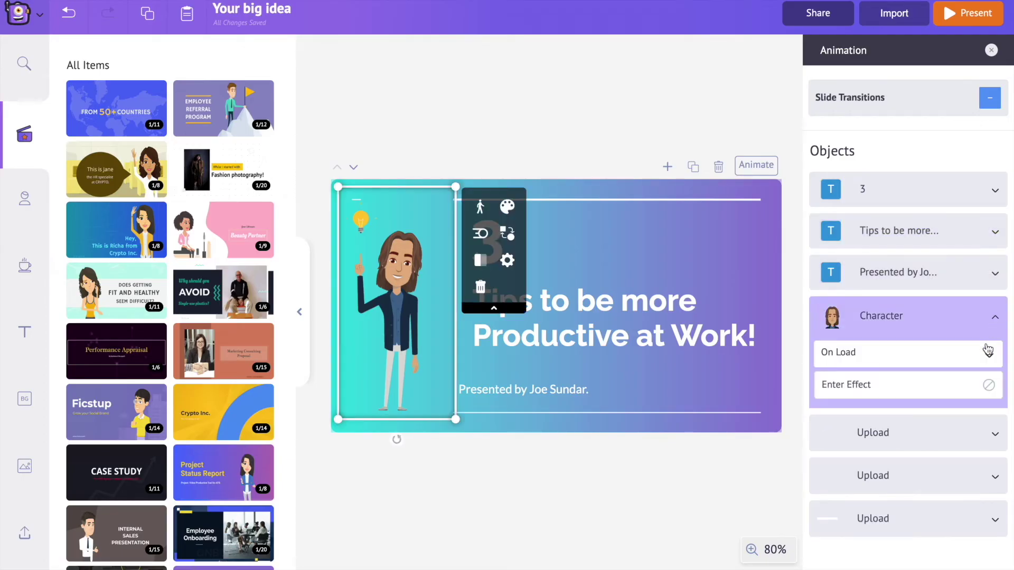
{"action": "left_click", "coordinate": [989, 355]}
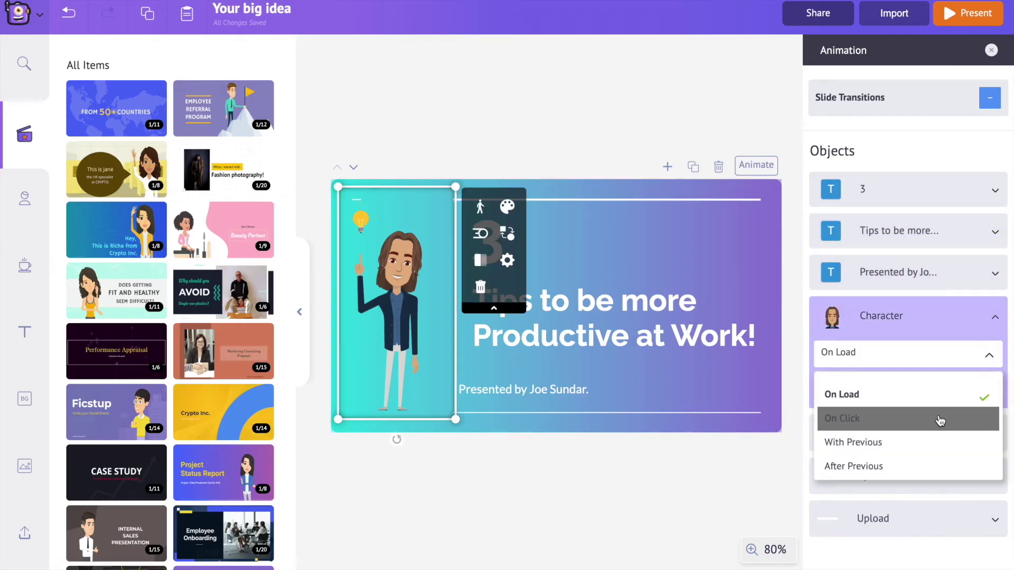
{"action": "left_click", "coordinate": [940, 420]}
{"action": "left_click", "coordinate": [966, 12]}
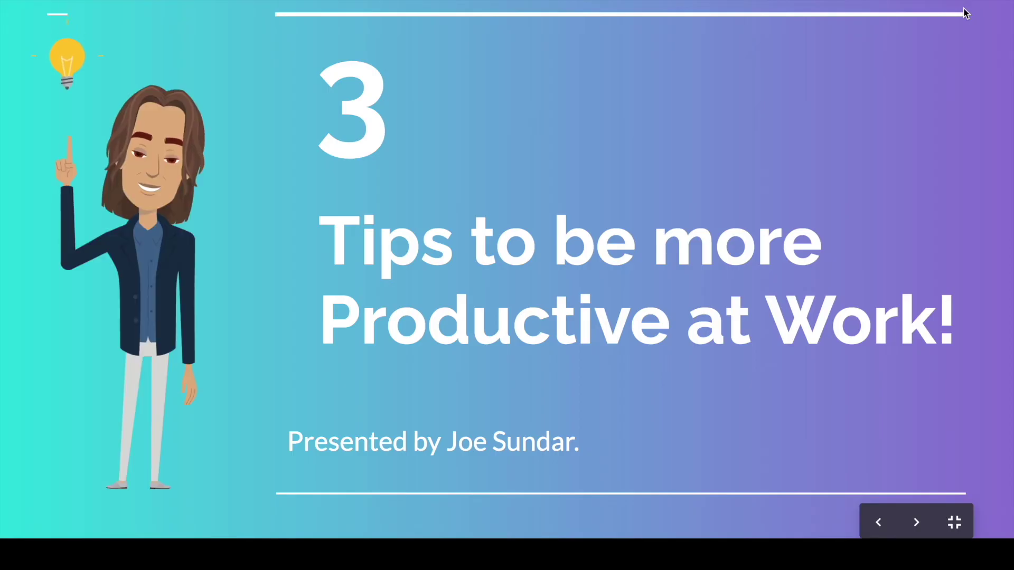
{"action": "key", "text": "Escape"}
Change the Character's timing to With Previous and preview the slide again
{"action": "left_click", "coordinate": [764, 166]}
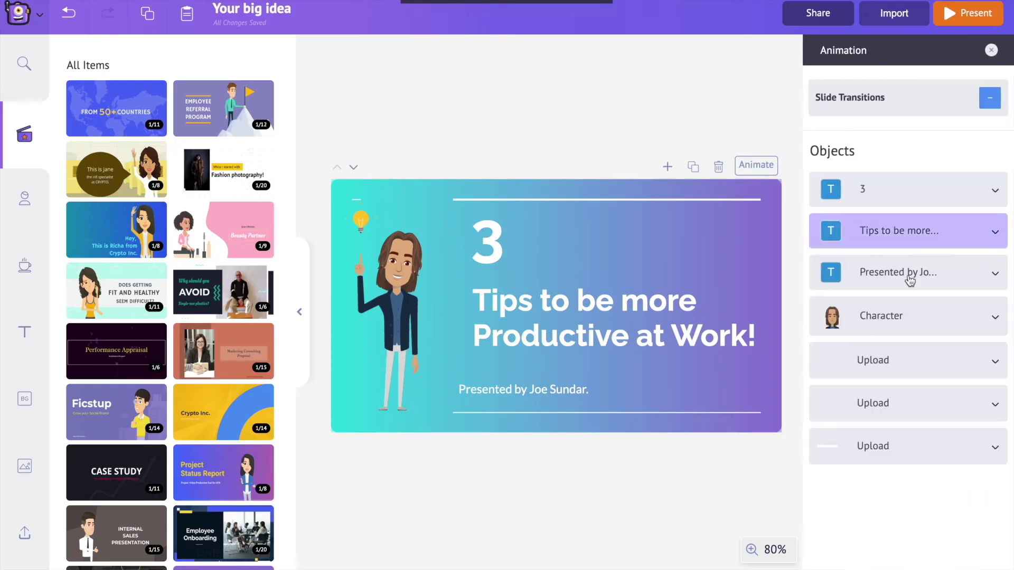
{"action": "left_click", "coordinate": [993, 321]}
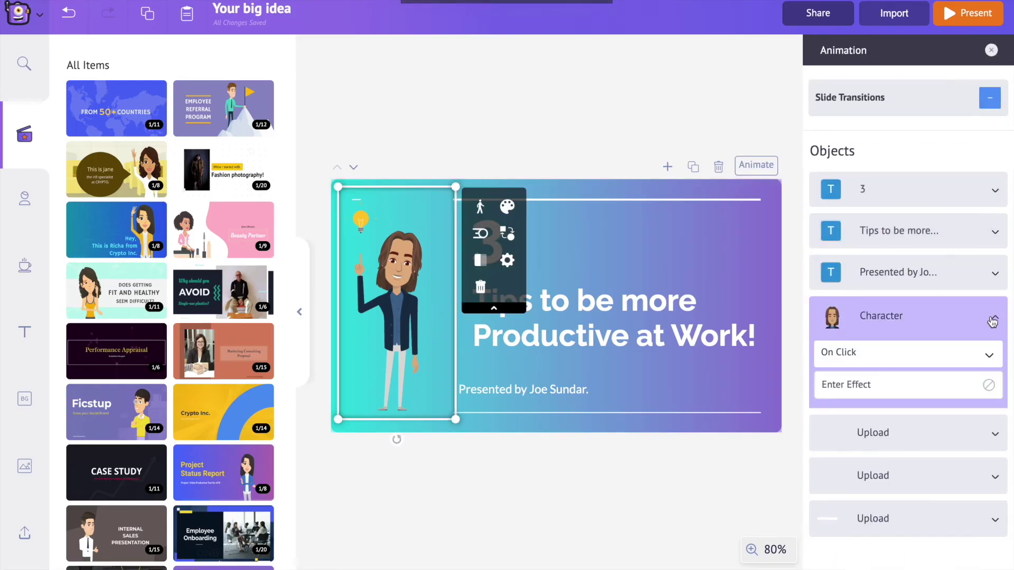
{"action": "left_click", "coordinate": [956, 357]}
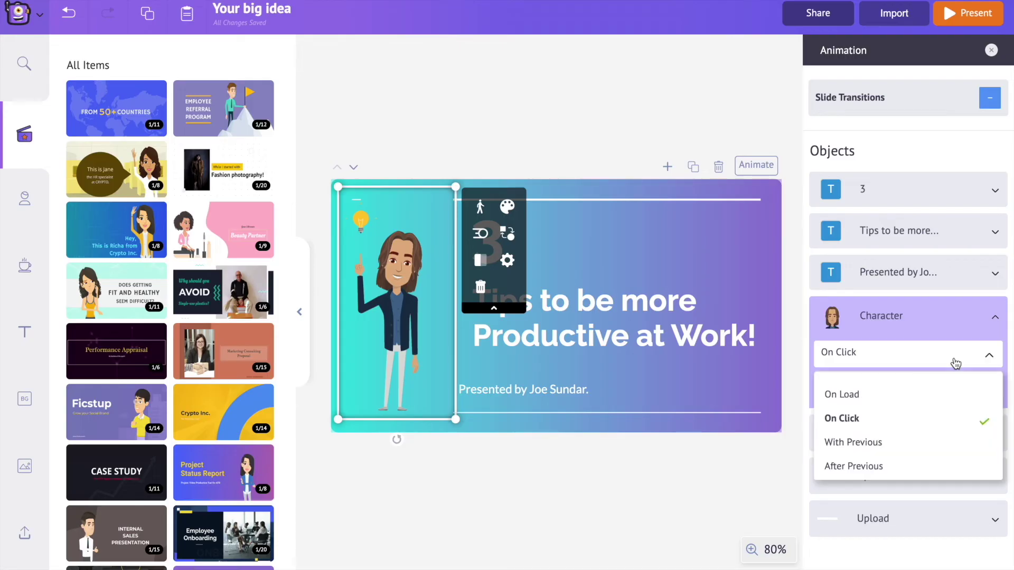
{"action": "left_click", "coordinate": [915, 447]}
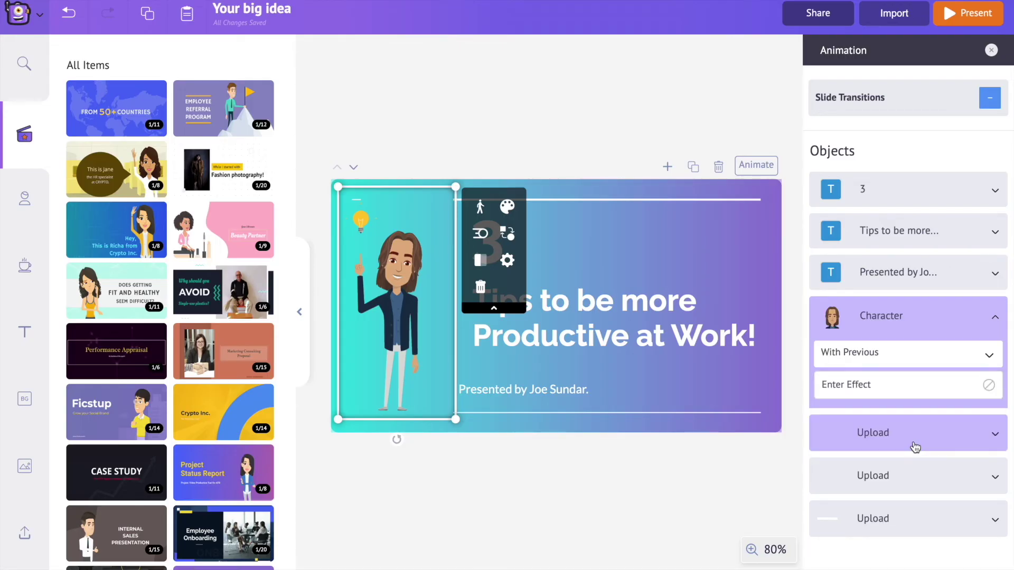
{"action": "left_click", "coordinate": [995, 317]}
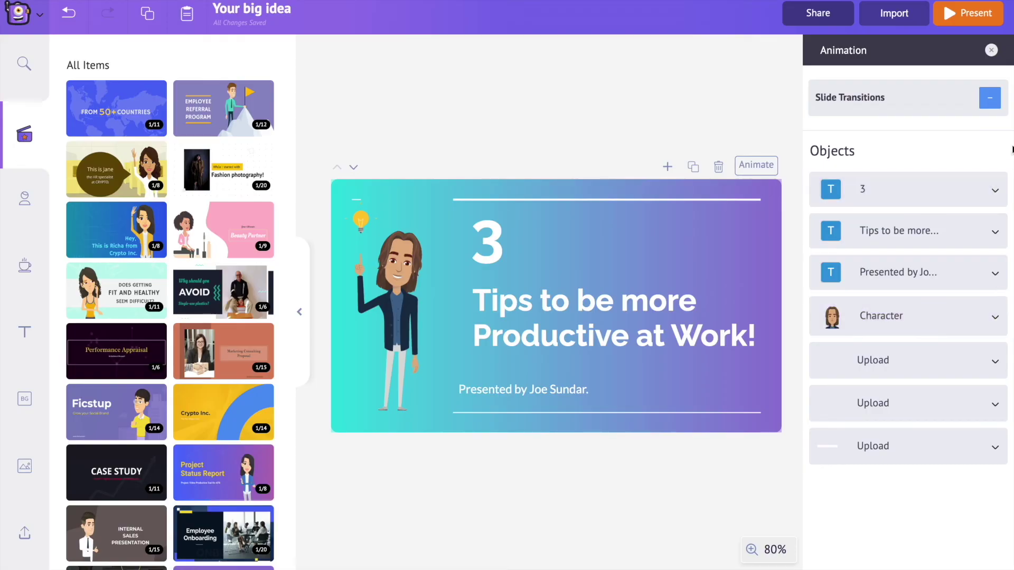
{"action": "left_click", "coordinate": [978, 24]}
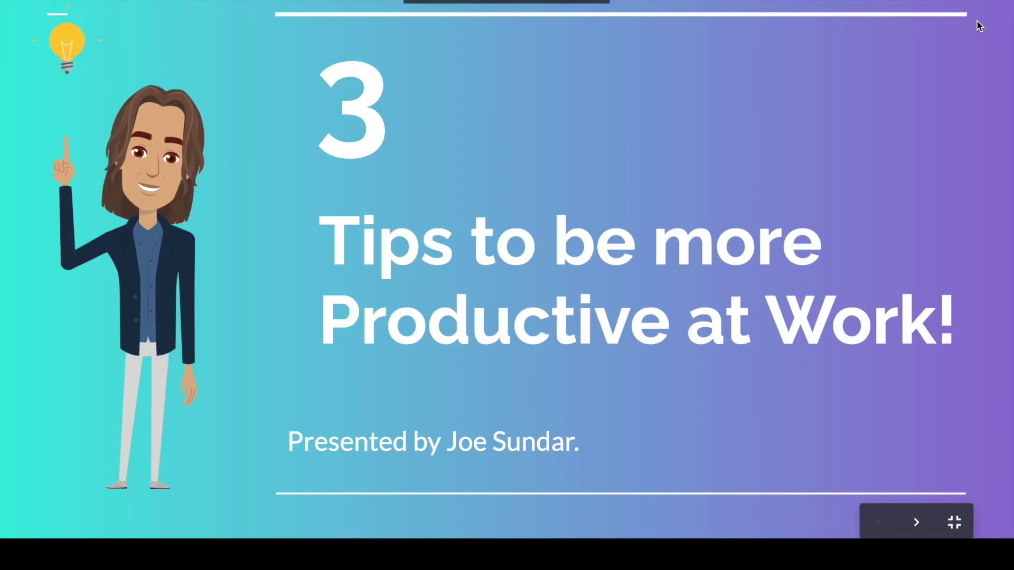
{"action": "key", "text": "Escape"}
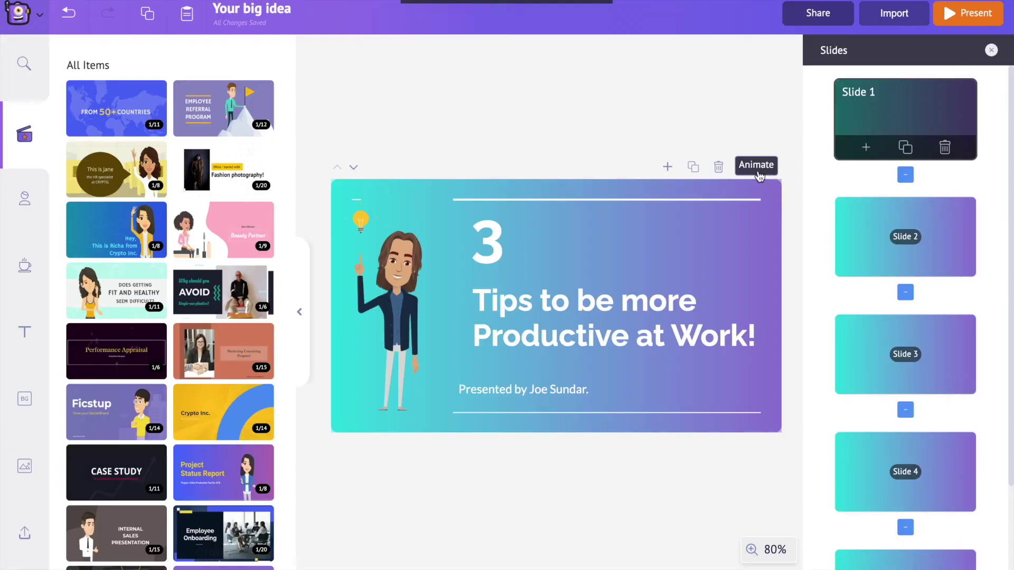
Change the Character's timing to After Previous and preview the slide again
{"action": "left_click", "coordinate": [756, 165]}
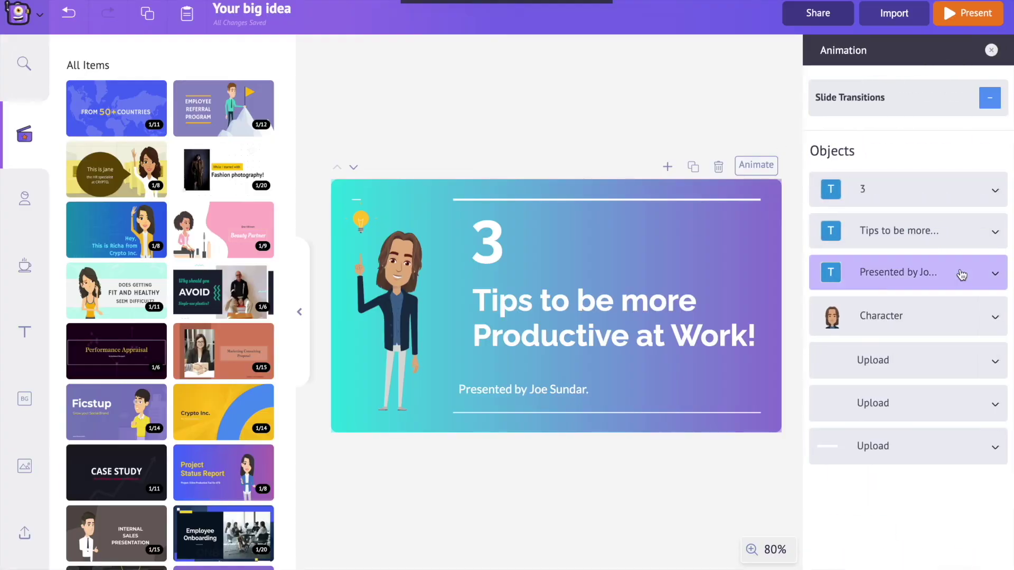
{"action": "left_click", "coordinate": [985, 317]}
{"action": "left_click", "coordinate": [958, 356]}
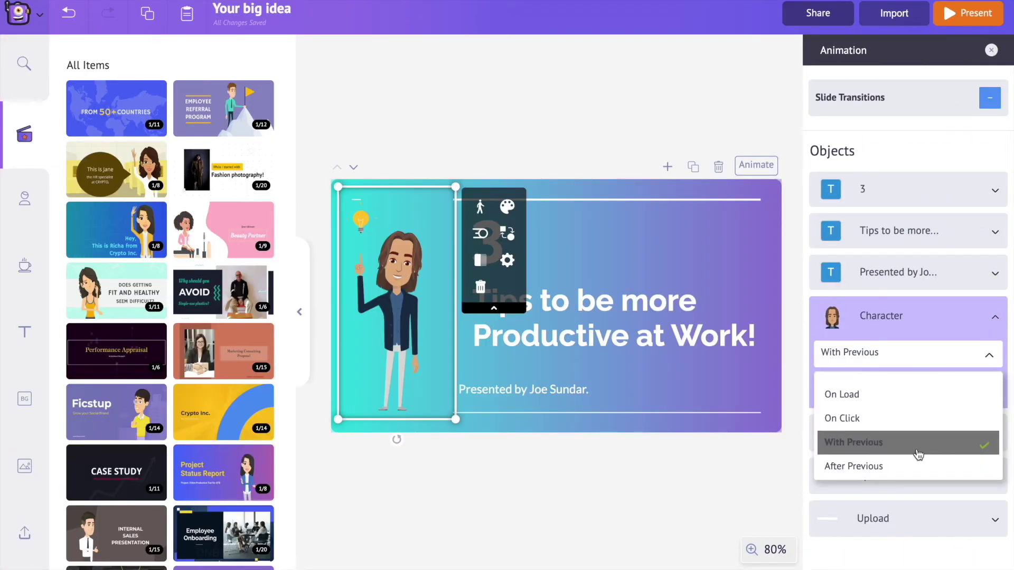
{"action": "left_click", "coordinate": [917, 466]}
{"action": "left_click", "coordinate": [998, 320]}
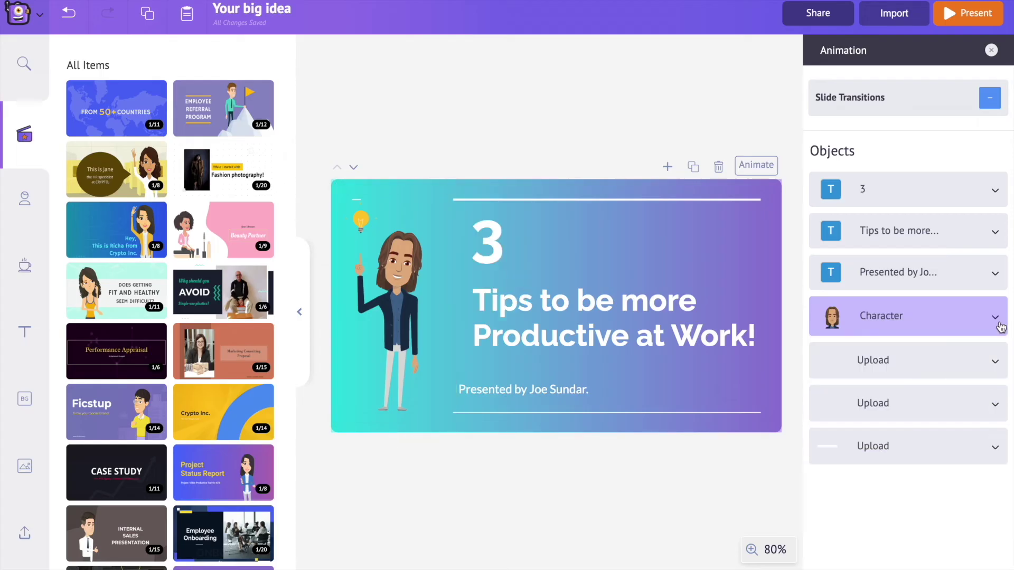
{"action": "left_click", "coordinate": [984, 23]}
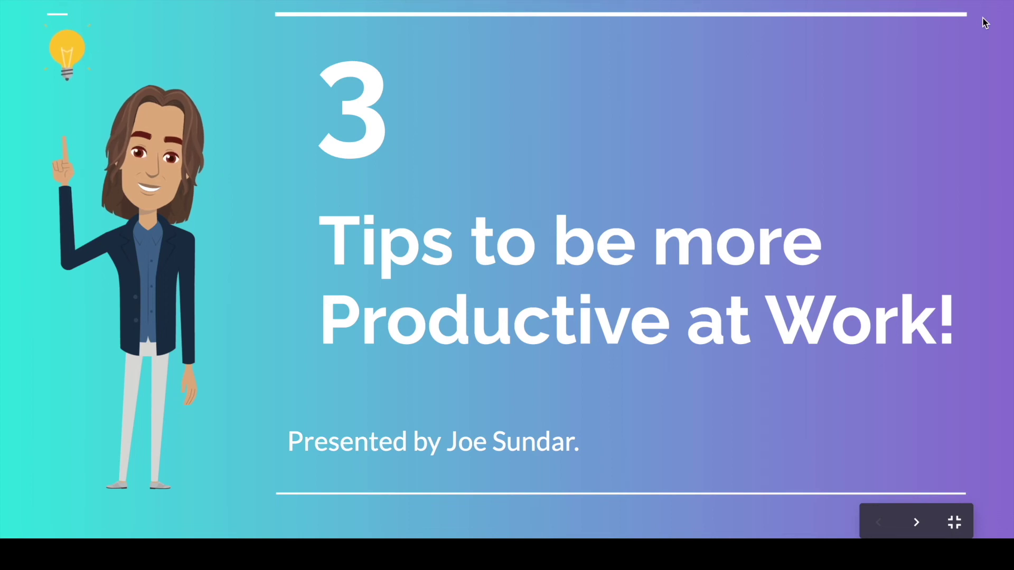
{"action": "key", "text": "Escape"}
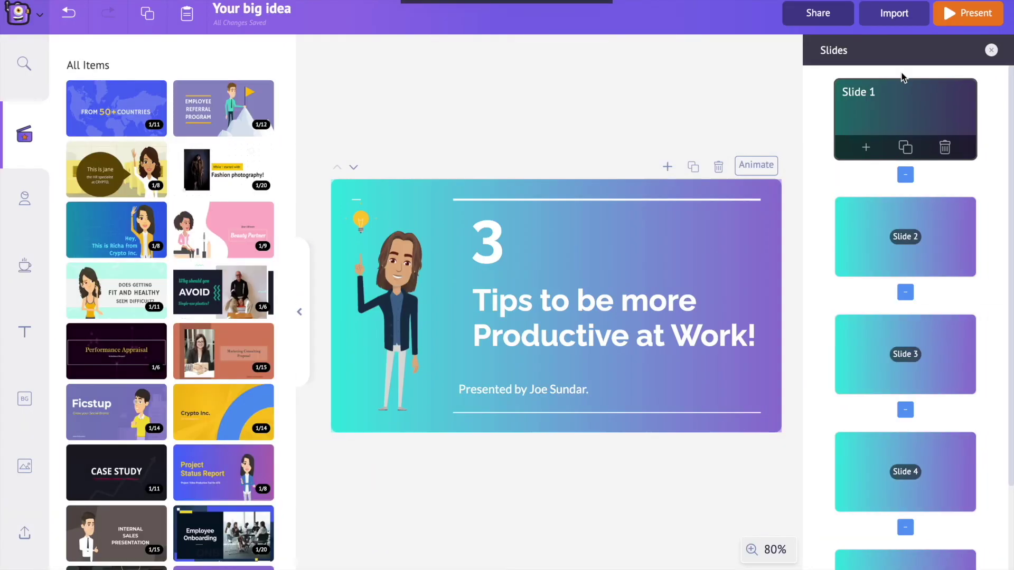
Set the Character to start On Load and expand the big 3's animation options
{"action": "left_click", "coordinate": [757, 165]}
{"action": "left_click", "coordinate": [987, 316]}
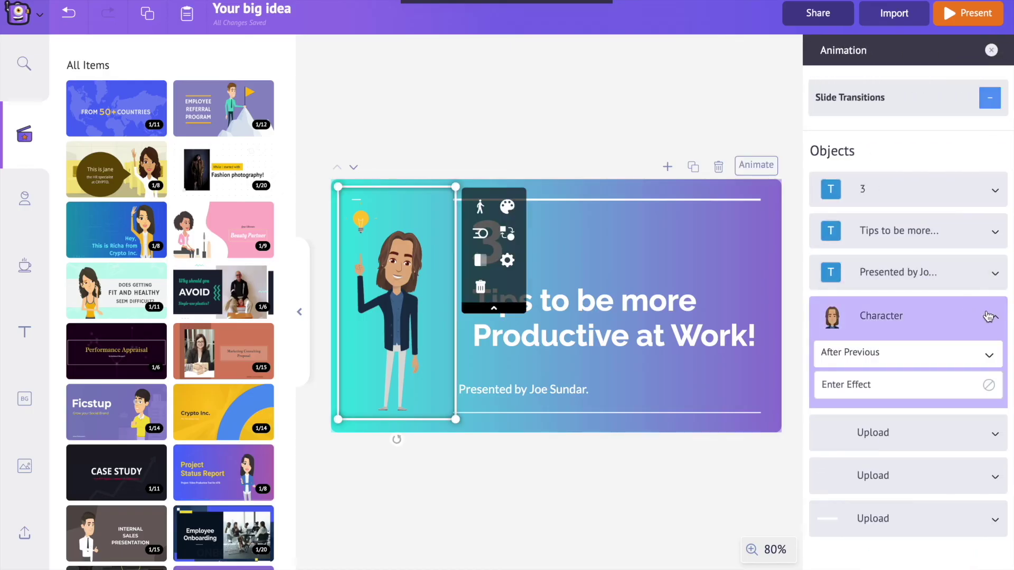
{"action": "left_click", "coordinate": [936, 354]}
{"action": "left_click", "coordinate": [917, 394]}
{"action": "left_click", "coordinate": [993, 318]}
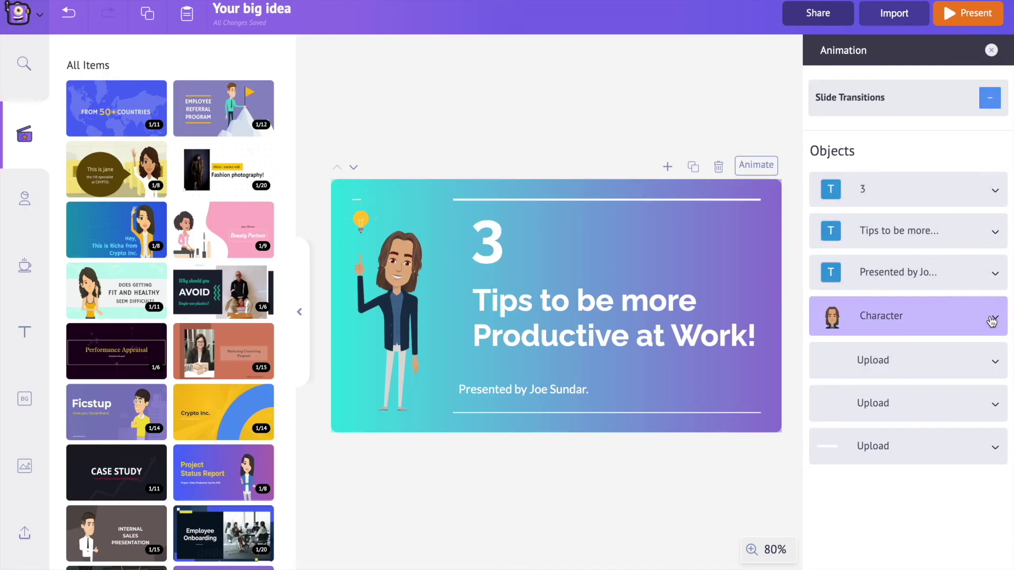
{"action": "left_click", "coordinate": [996, 191]}
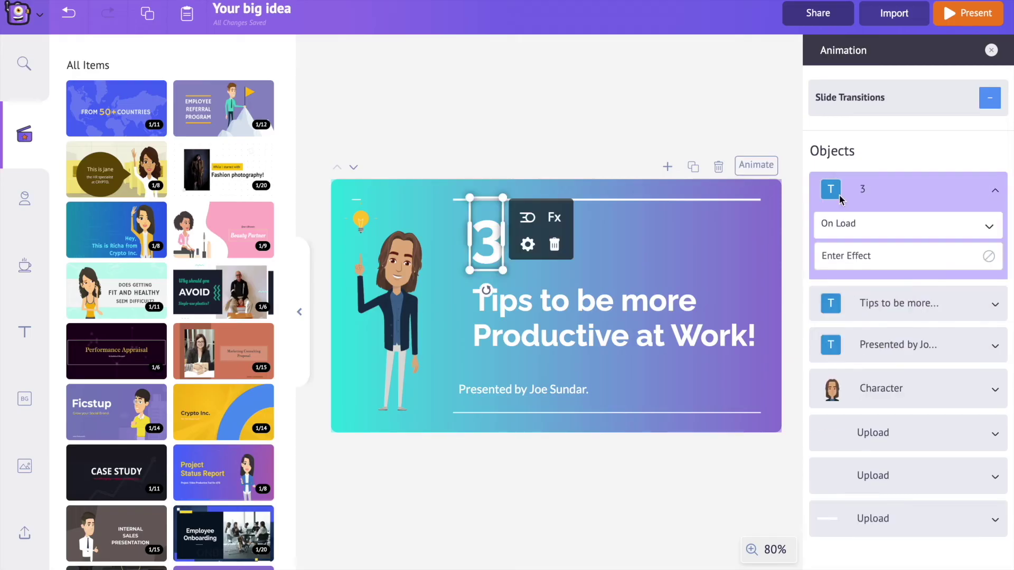
Give the 3 a Fade In entrance and apply it to all slides
{"action": "left_click", "coordinate": [960, 257]}
{"action": "scroll", "coordinate": [960, 258], "scroll_direction": "down", "scroll_amount": 6}
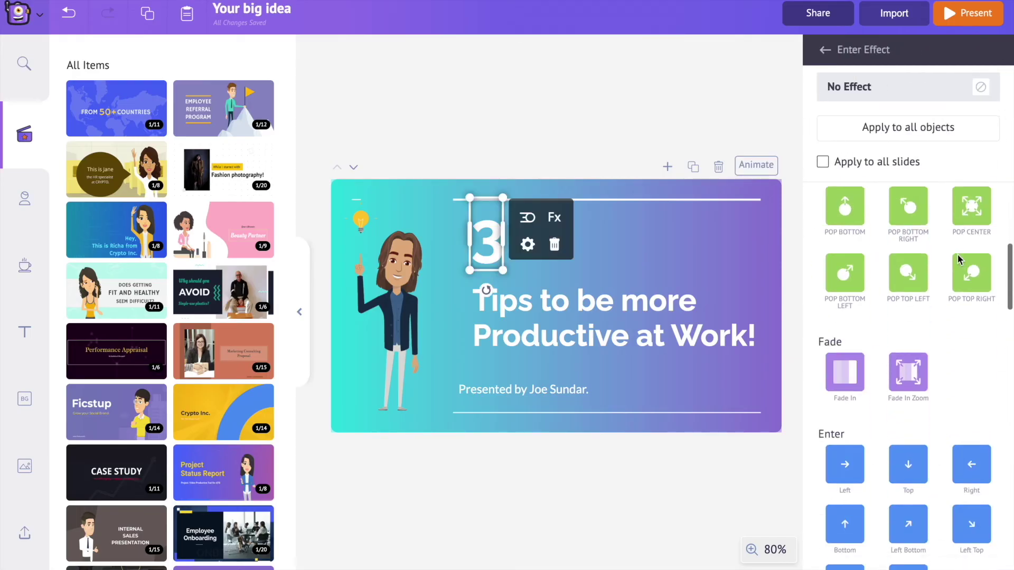
{"action": "scroll", "coordinate": [960, 260], "scroll_direction": "down", "scroll_amount": 10}
{"action": "scroll", "coordinate": [960, 261], "scroll_direction": "up", "scroll_amount": 3}
{"action": "scroll", "coordinate": [959, 261], "scroll_direction": "up", "scroll_amount": 10}
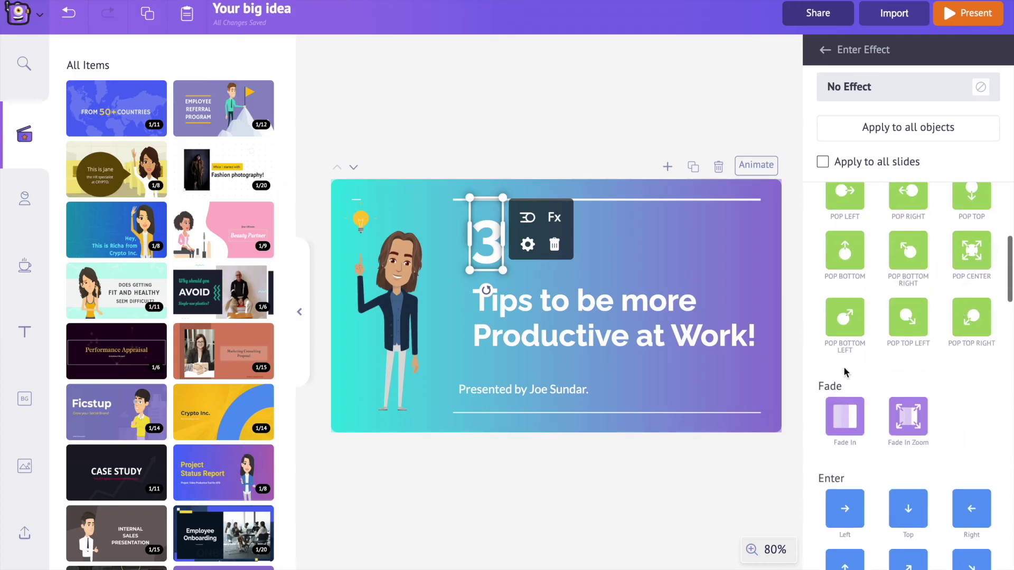
{"action": "left_click", "coordinate": [847, 422]}
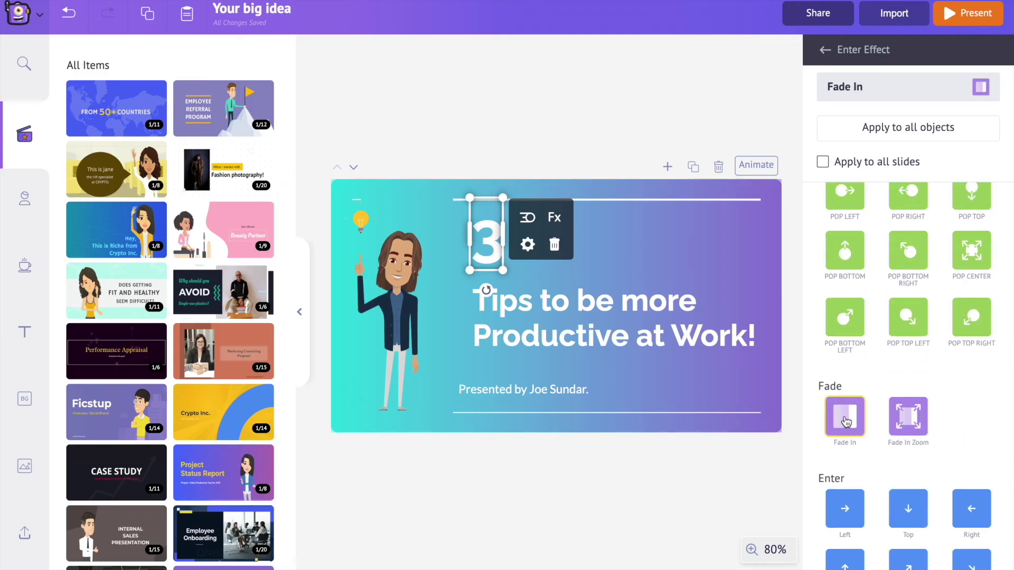
{"action": "scroll", "coordinate": [900, 294], "scroll_direction": "up", "scroll_amount": 3}
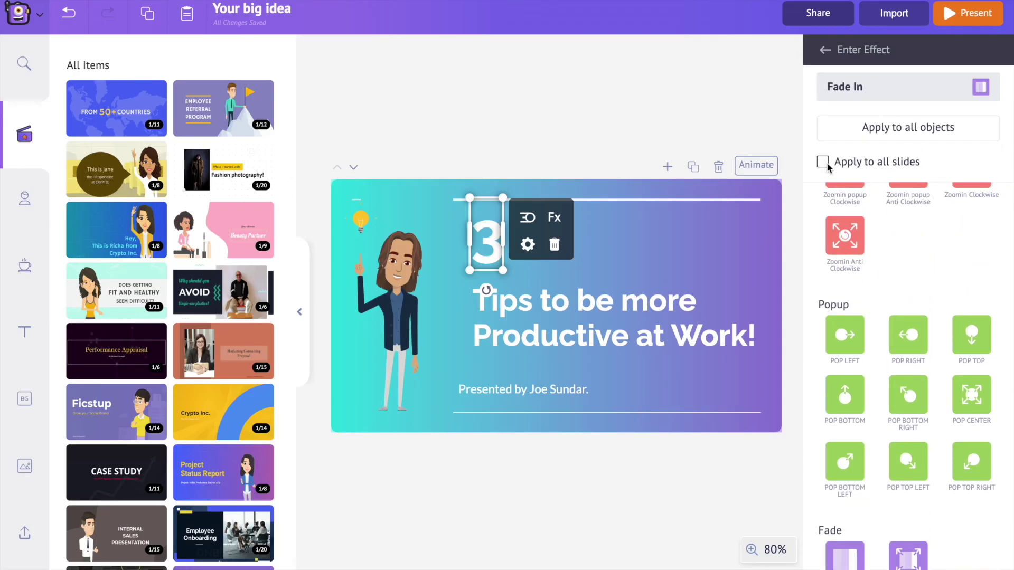
{"action": "left_click", "coordinate": [823, 162]}
{"action": "key", "text": "Return"}
Close the animation and text settings and return to Slide 1
{"action": "left_click", "coordinate": [825, 49]}
{"action": "left_click", "coordinate": [993, 50]}
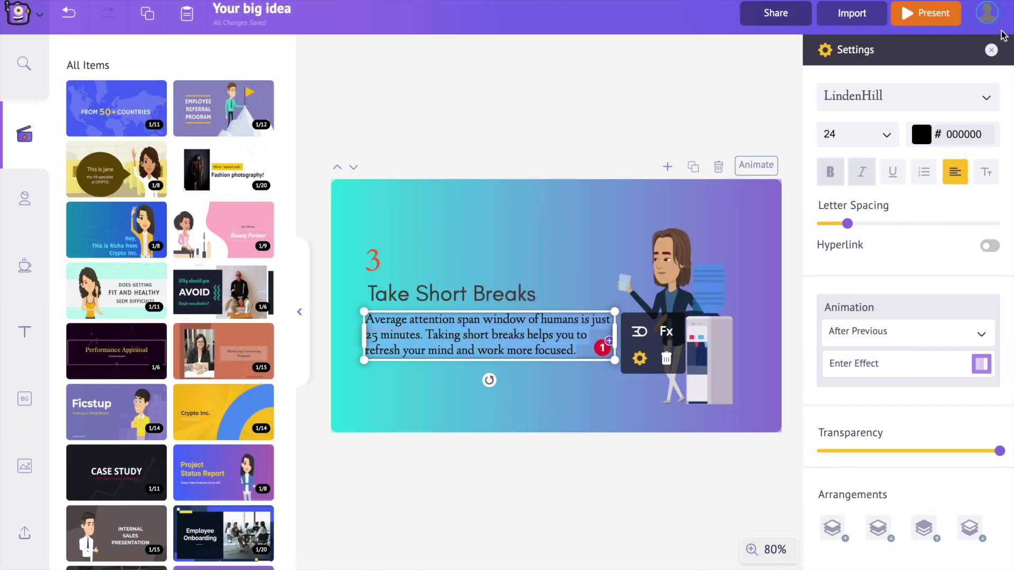
{"action": "left_click", "coordinate": [991, 50]}
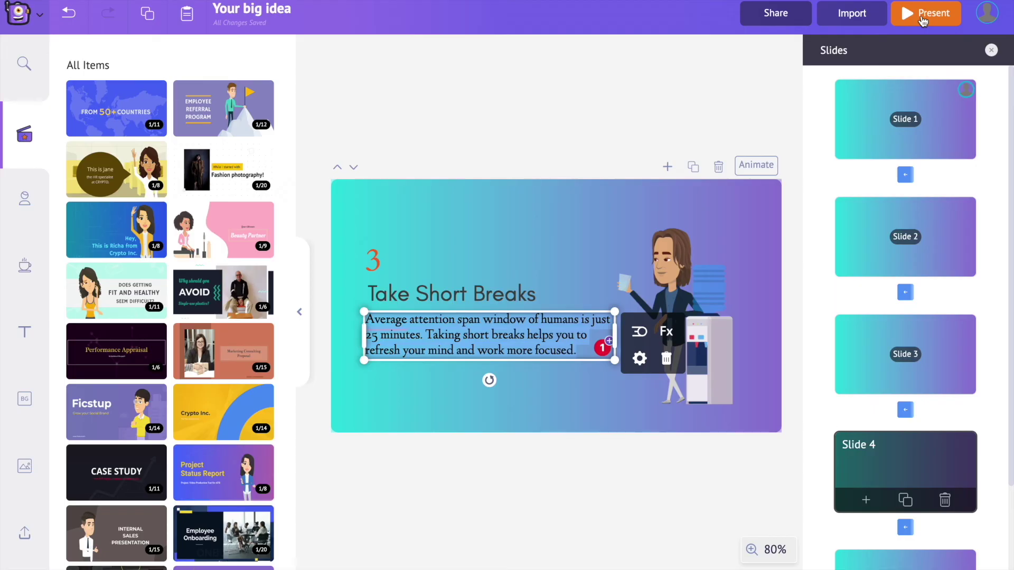
{"action": "left_click", "coordinate": [900, 104]}
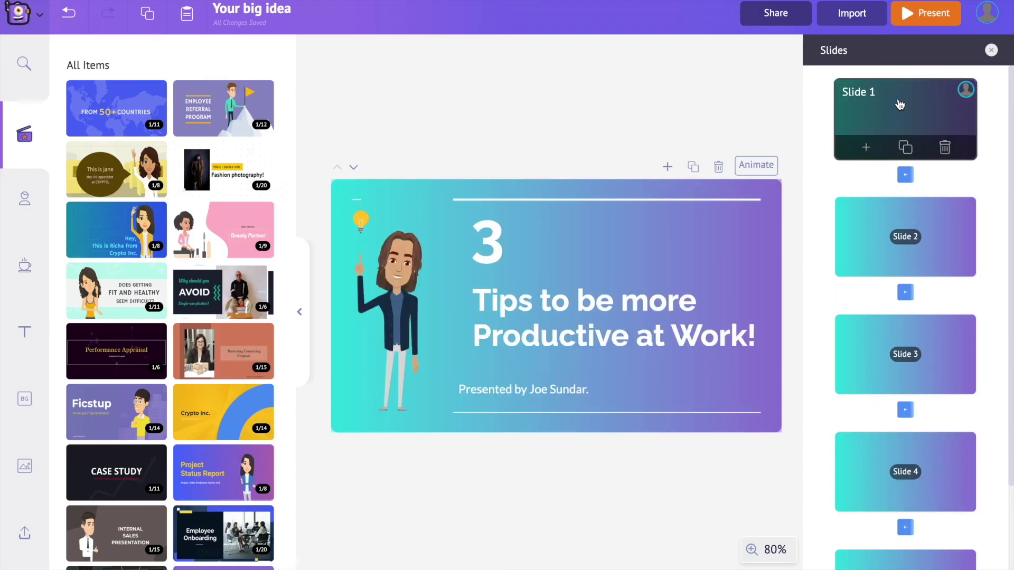
Apply a Slide Left transition to all slides
{"action": "left_click", "coordinate": [905, 175]}
{"action": "scroll", "coordinate": [907, 182], "scroll_direction": "down", "scroll_amount": 10}
{"action": "scroll", "coordinate": [906, 201], "scroll_direction": "up", "scroll_amount": 10}
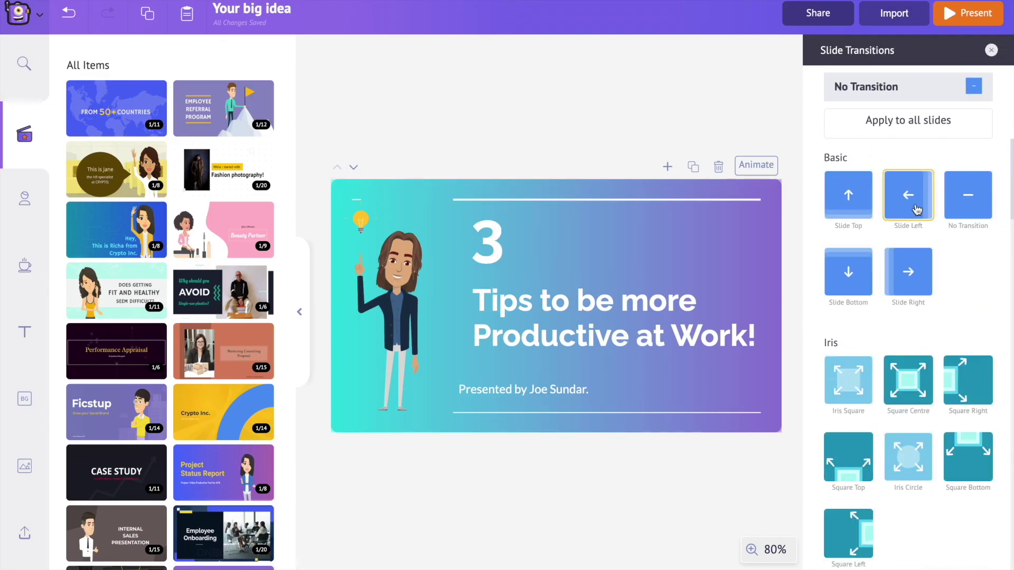
{"action": "left_click", "coordinate": [916, 210]}
{"action": "left_click", "coordinate": [921, 131]}
{"action": "left_click", "coordinate": [597, 300]}
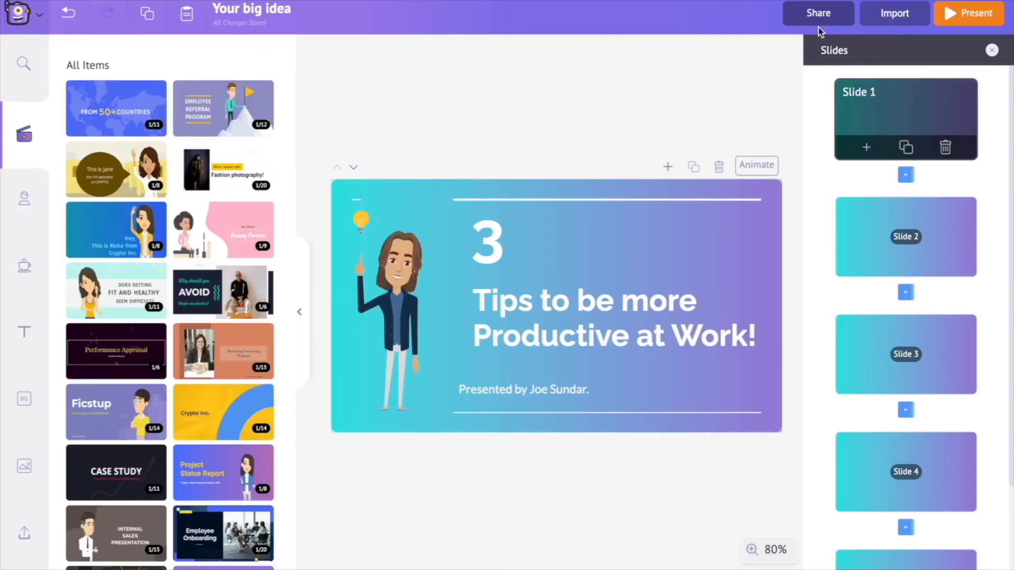
Share the presentation by adding a colleague's e-mail address and sending the invitation
{"action": "left_click", "coordinate": [819, 22]}
{"action": "left_click", "coordinate": [717, 99]}
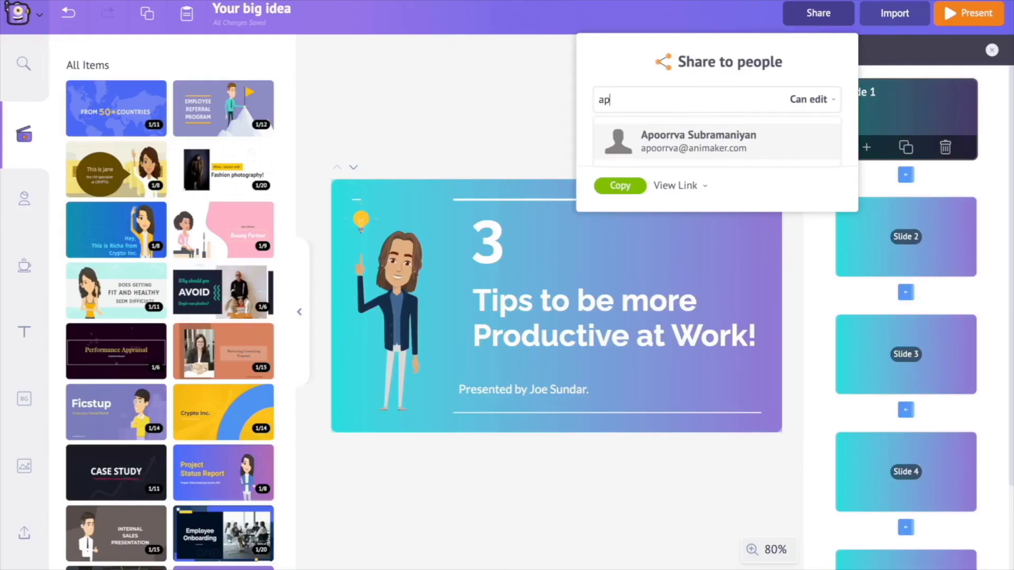
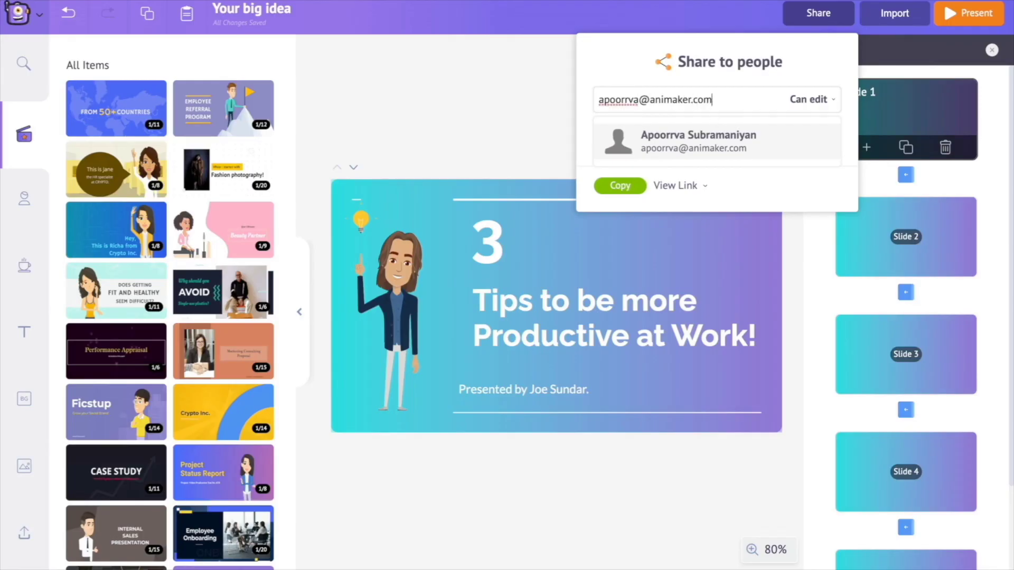
{"action": "key", "text": "Return"}
{"action": "left_click", "coordinate": [797, 224]}
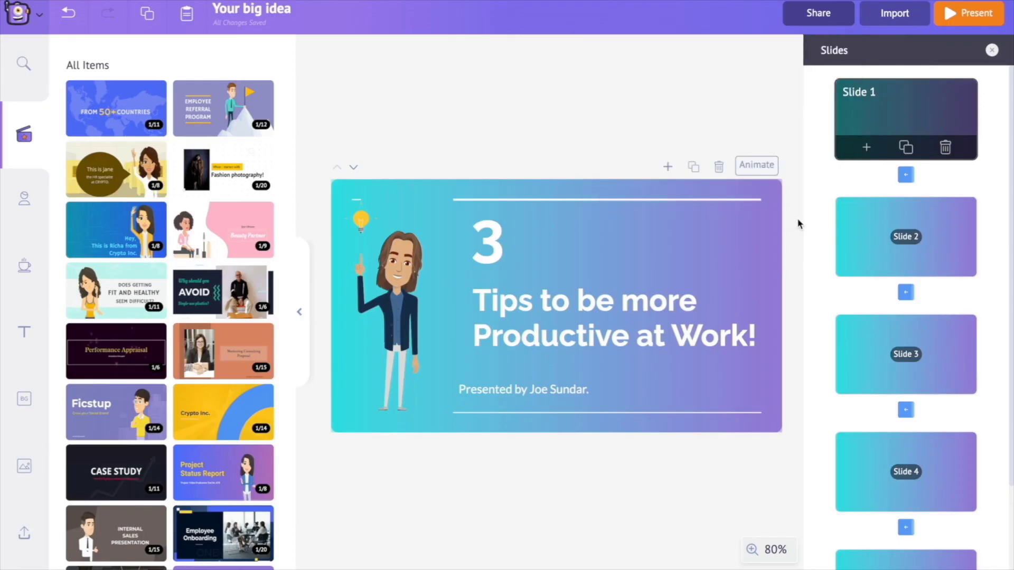